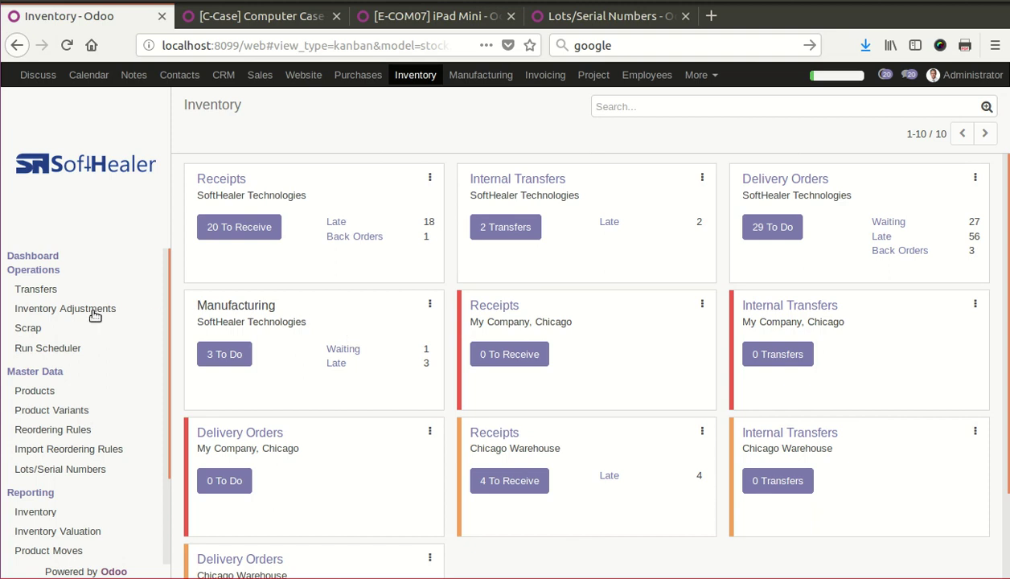
# Step: Scroll the Inventory dashboard sidebar, then open the top bar's More apps menu
pyautogui.scroll(-2, 95, 315)
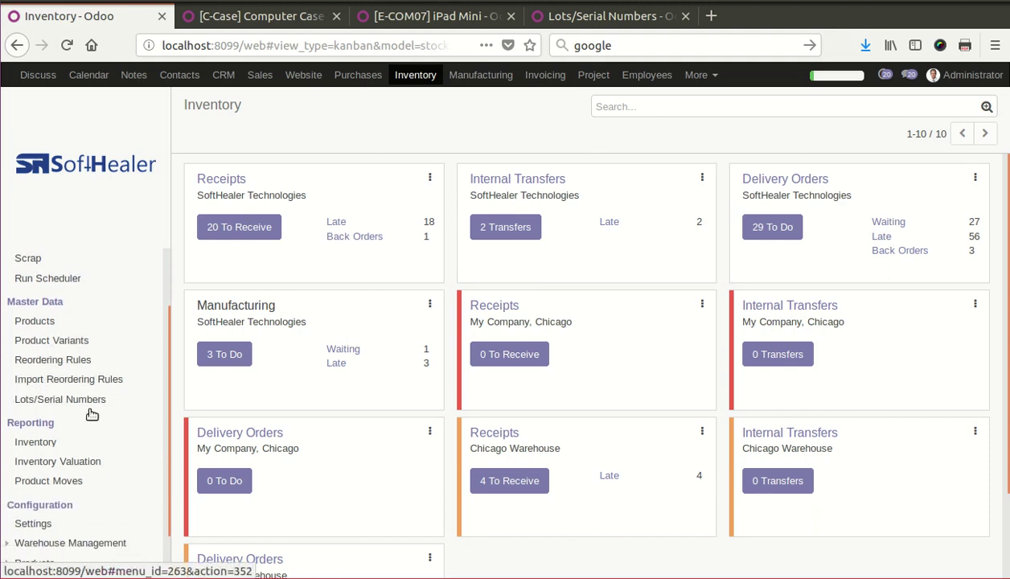
pyautogui.scroll(-1, 33, 458)
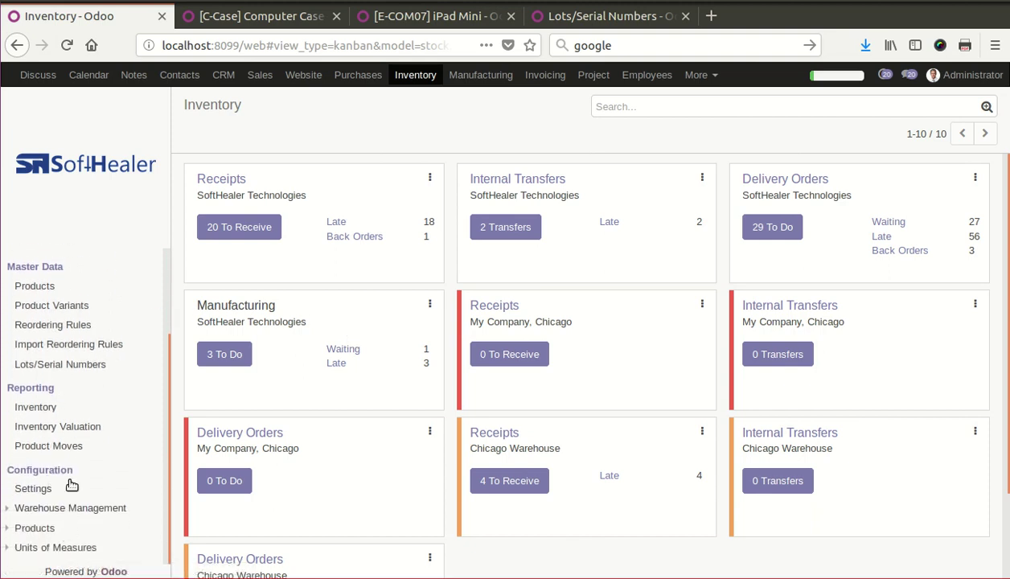
pyautogui.scroll(3, 71, 482)
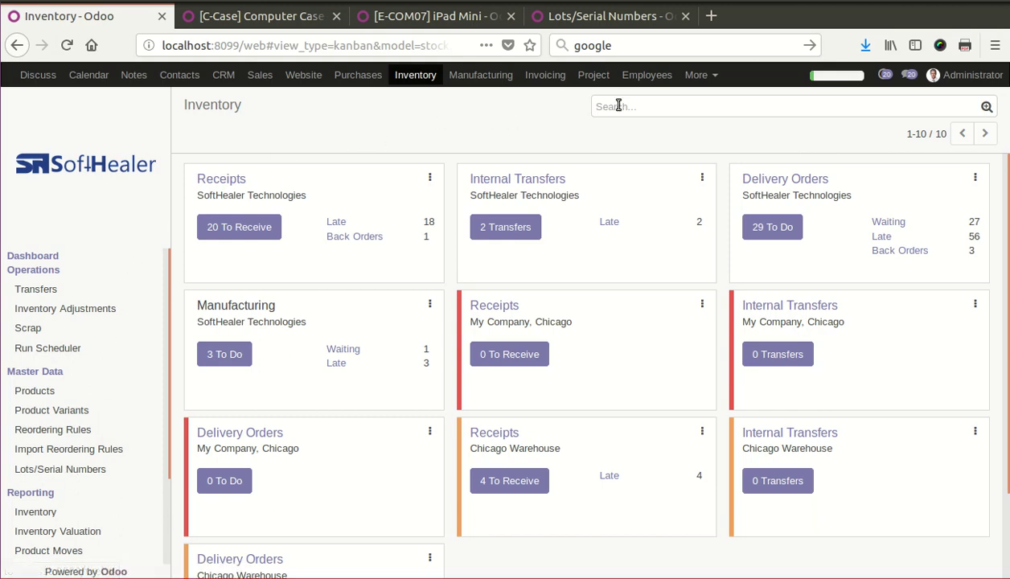
pyautogui.click(697, 75)
# Step: Open the Administrator user record from Settings > Users
pyautogui.click(713, 140)
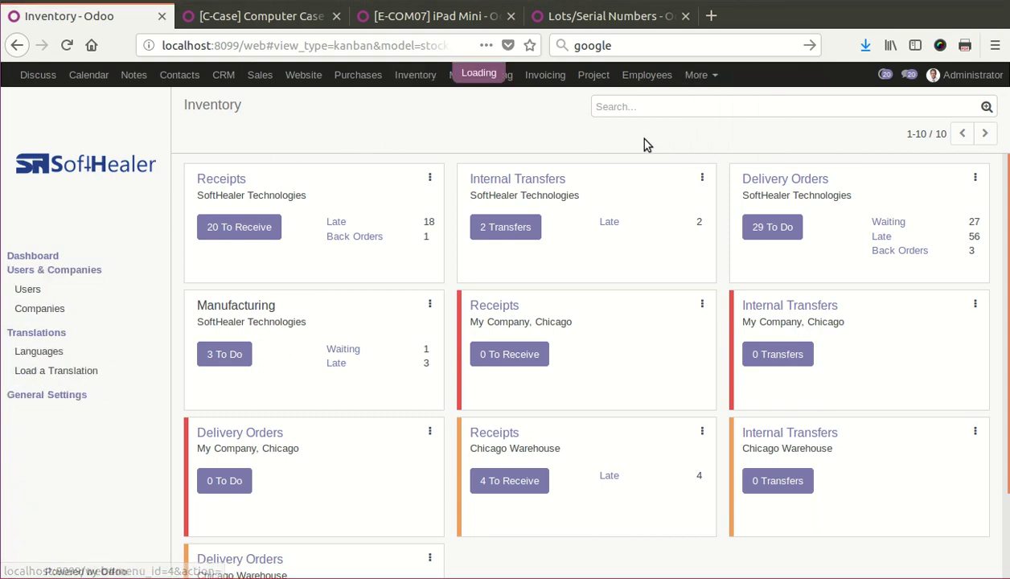
pyautogui.click(40, 289)
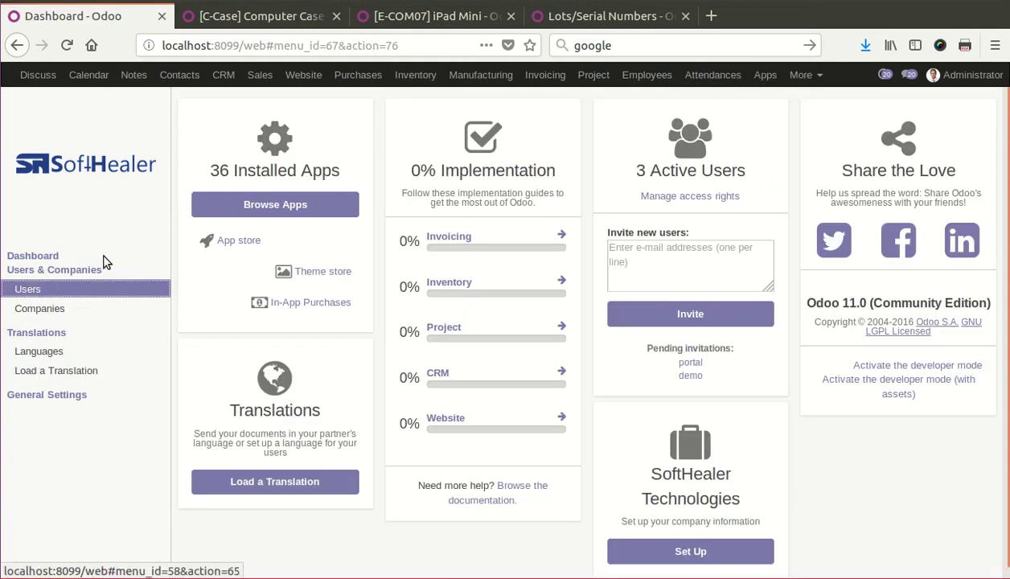
pyautogui.click(245, 202)
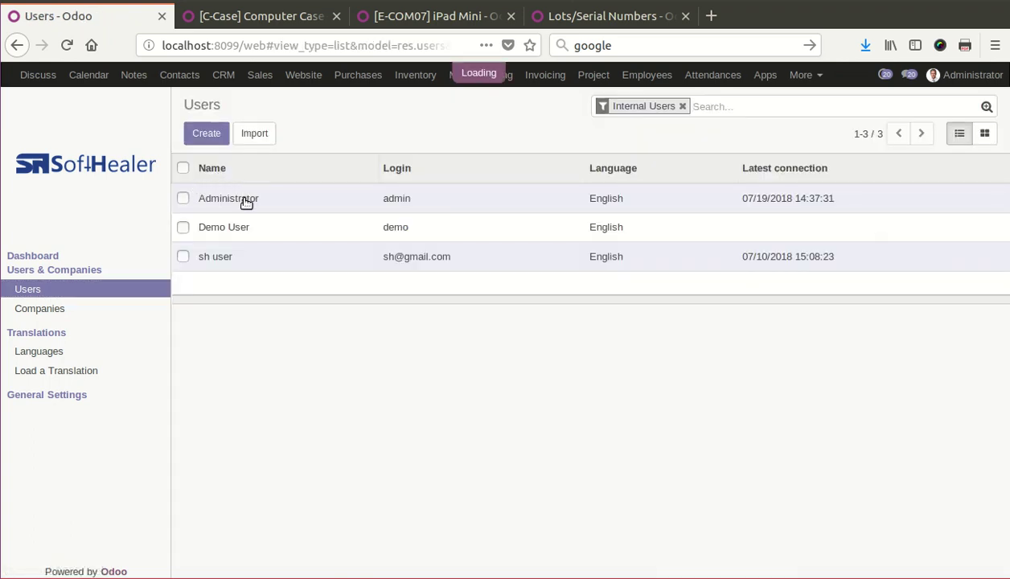
# Step: Enable Import Inventory With Lot/Serial Number for Administrator, save, and reload the page
pyautogui.click(200, 134)
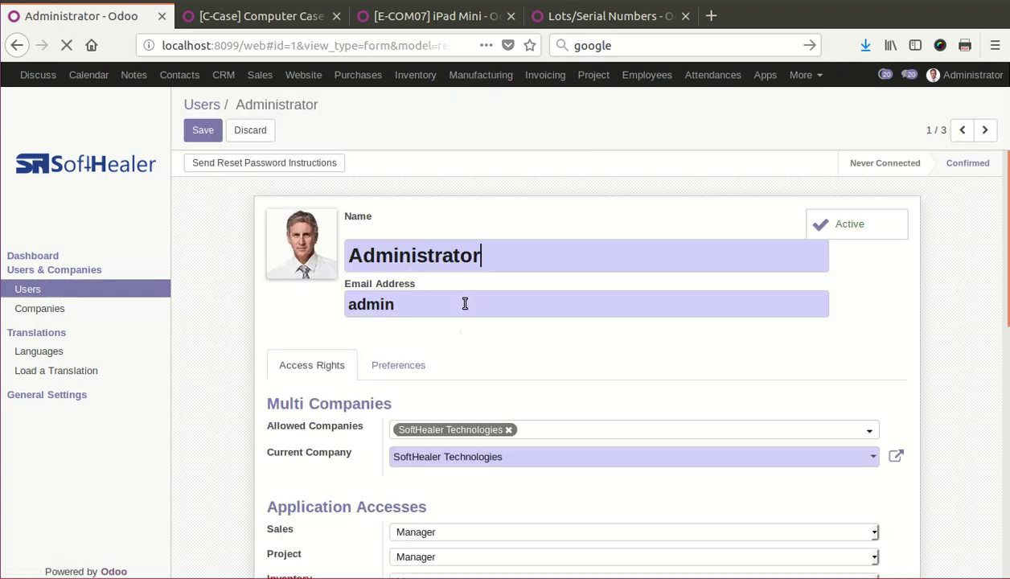
pyautogui.scroll(-1, 458, 317)
pyautogui.scroll(-4, 457, 320)
pyautogui.scroll(-2, 455, 321)
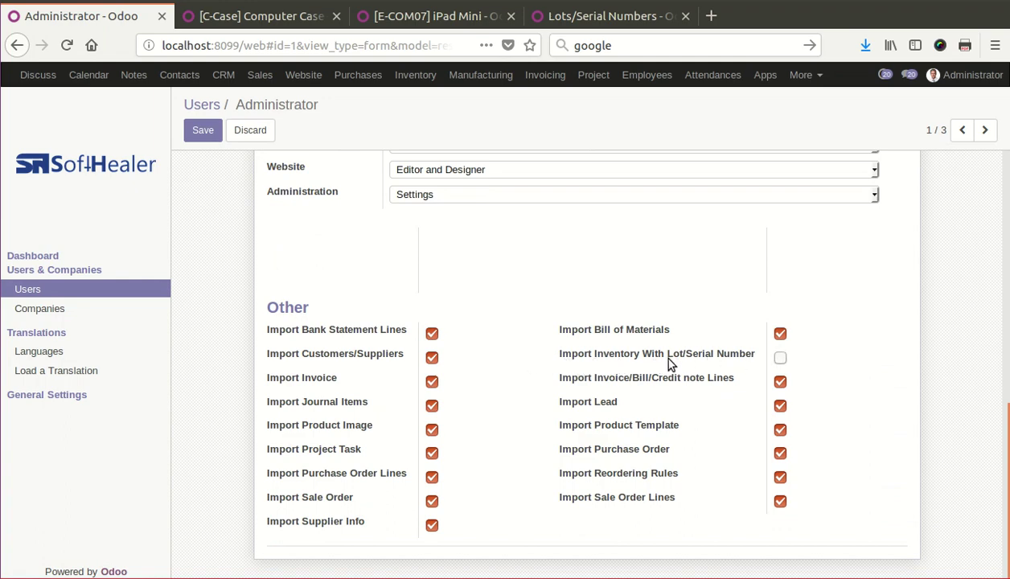
pyautogui.click(779, 359)
pyautogui.click(203, 130)
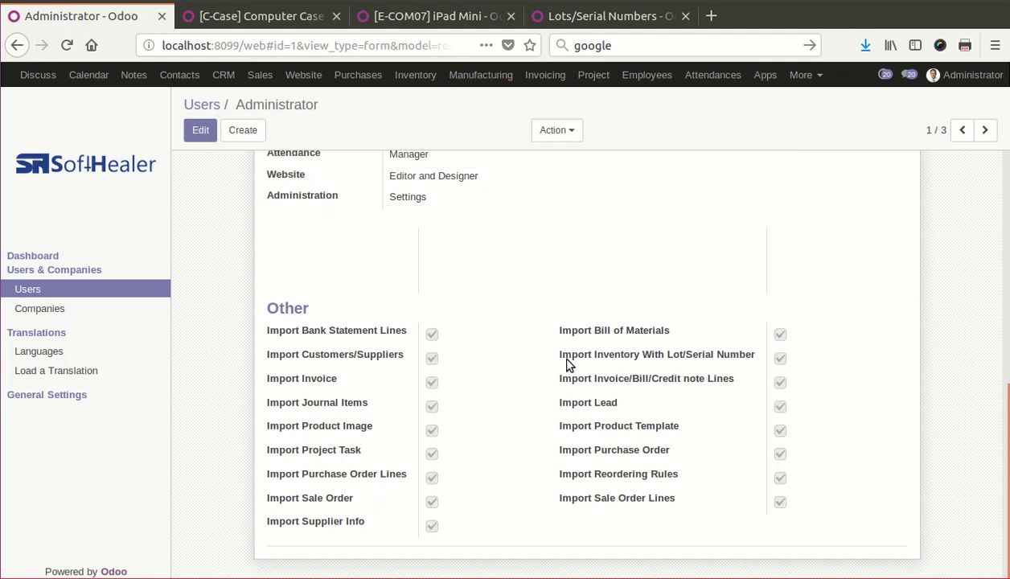
pyautogui.click(74, 48)
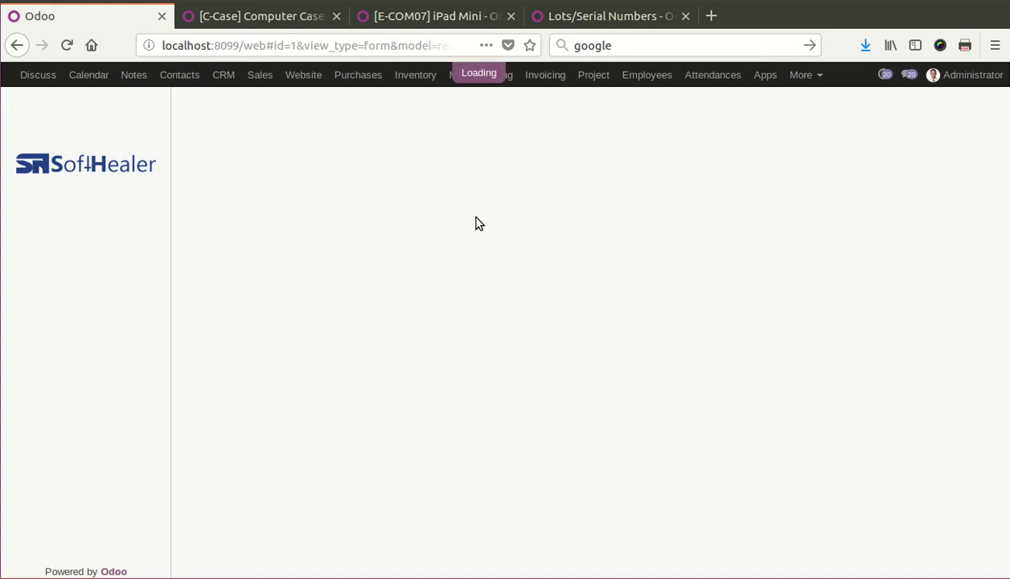
# Step: Open Inventory > Inventory Adjustments and scroll through the 31 existing adjustments
pyautogui.click(418, 79)
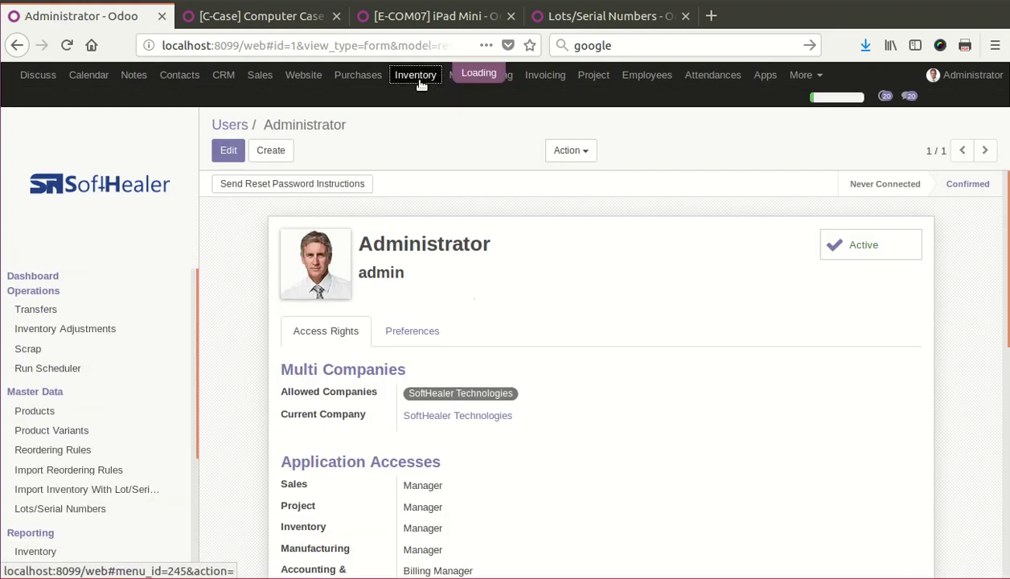
pyautogui.click(418, 79)
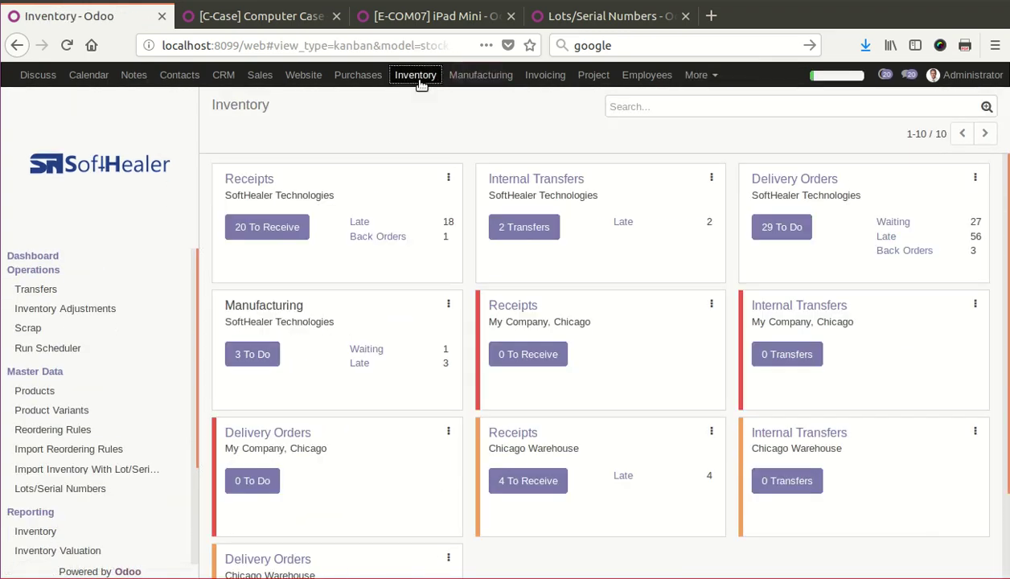
pyautogui.click(96, 312)
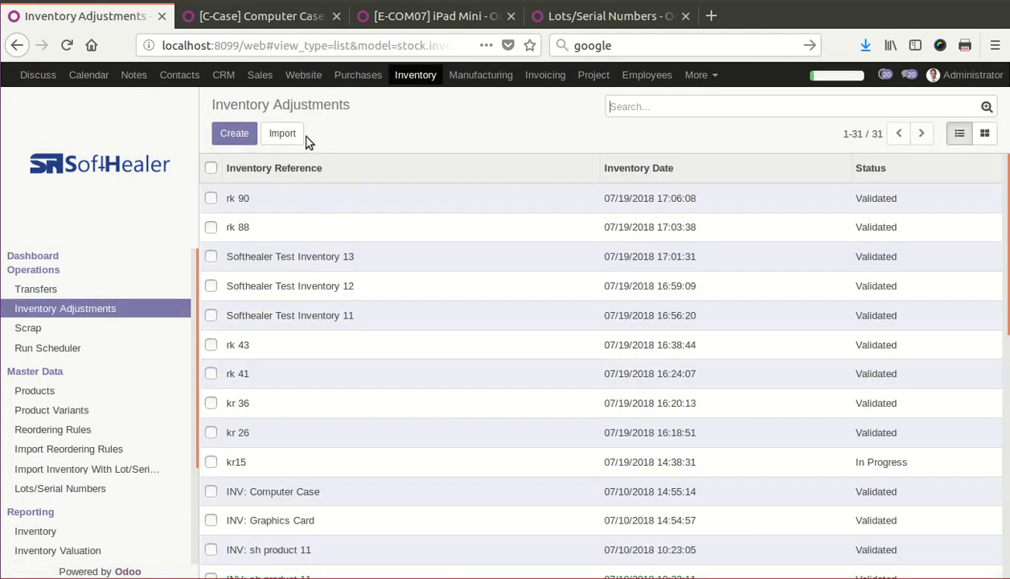
pyautogui.scroll(-1, 239, 553)
pyautogui.scroll(-6, 410, 402)
pyautogui.scroll(3, 406, 399)
pyautogui.scroll(5, 406, 399)
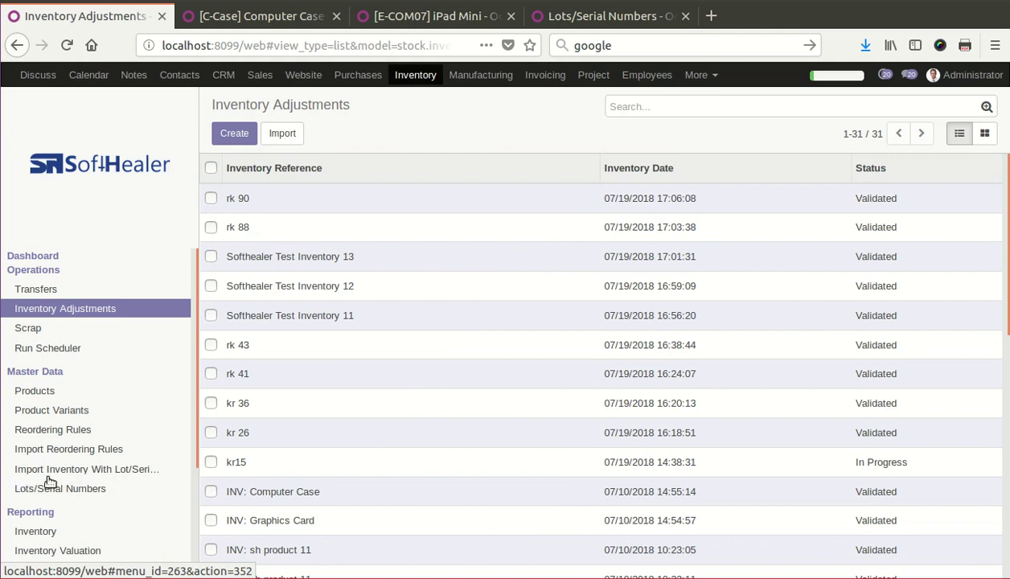
# Step: Reload the Computer Case product and check its lot tracking on the Inventory tab
pyautogui.click(267, 18)
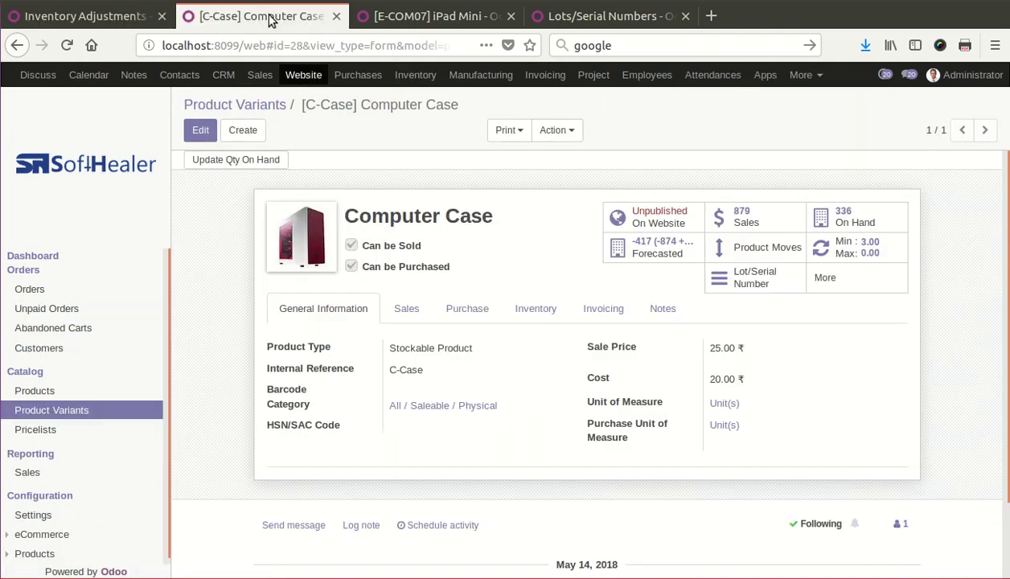
pyautogui.click(70, 46)
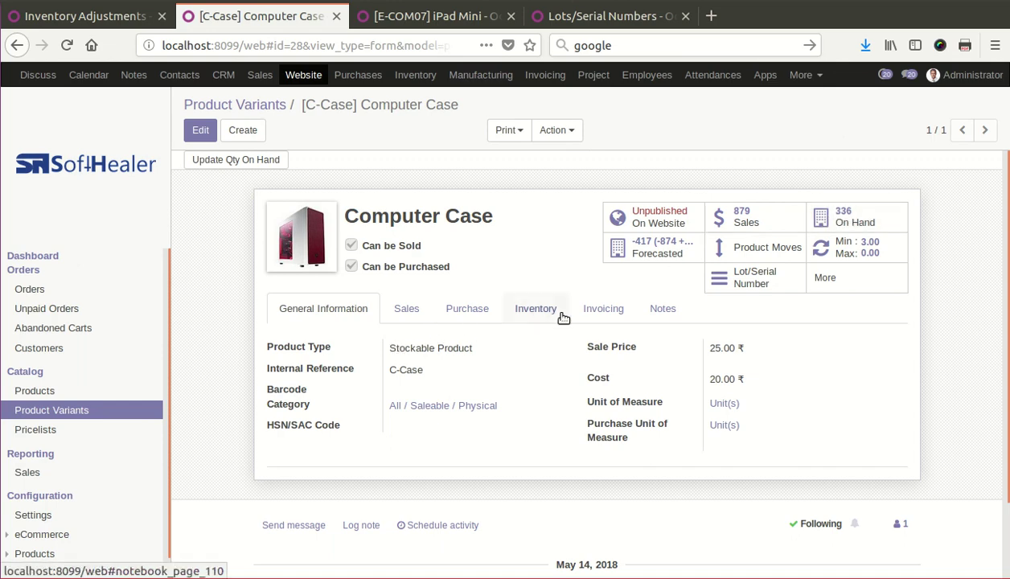
pyautogui.click(511, 309)
pyautogui.scroll(-4, 482, 377)
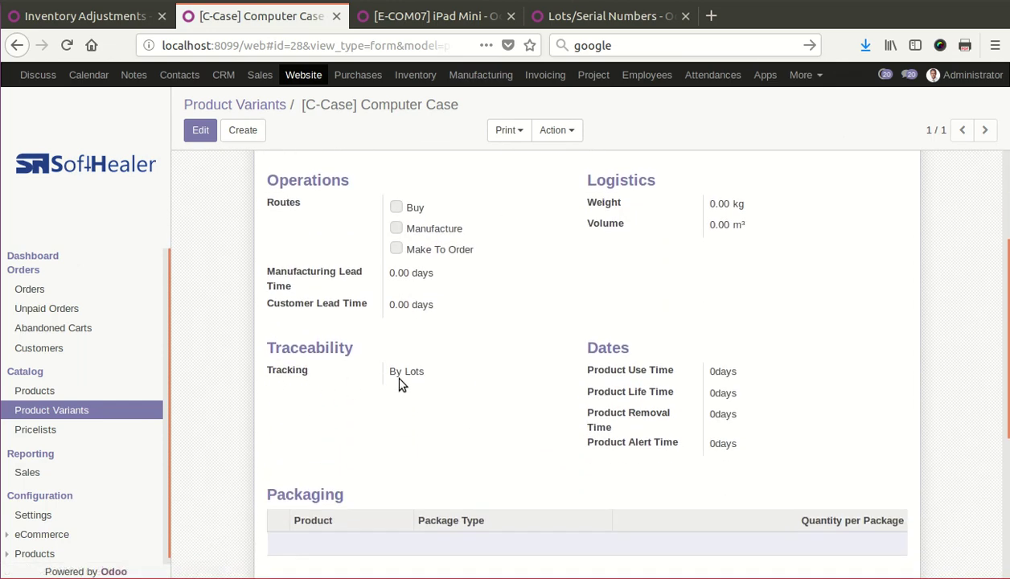
pyautogui.scroll(4, 460, 210)
# Step: Check the iPad Mini product's lot tracking on its Inventory tab
pyautogui.click(434, 16)
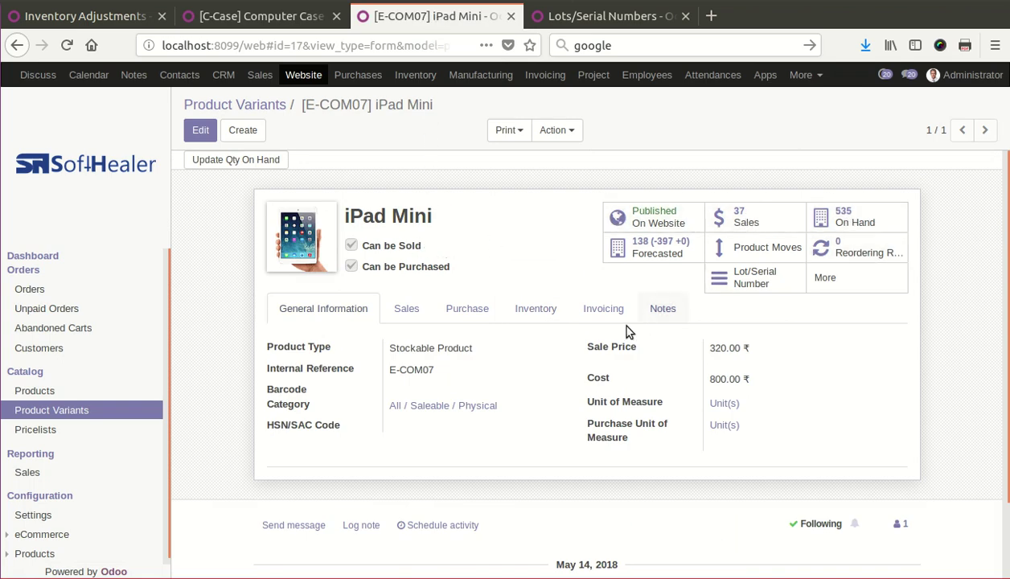
pyautogui.click(531, 314)
pyautogui.scroll(-3, 462, 342)
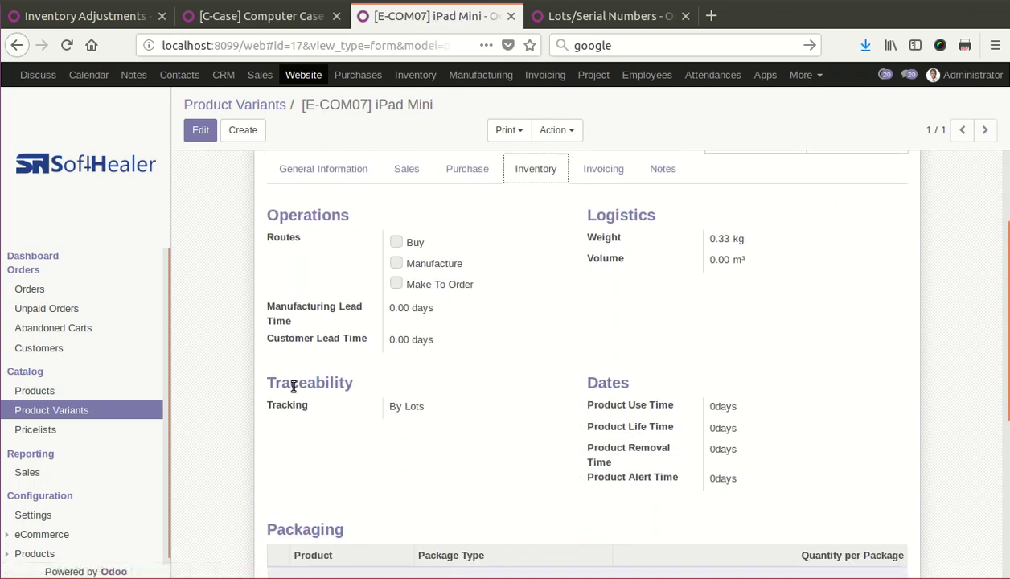
pyautogui.scroll(3, 473, 386)
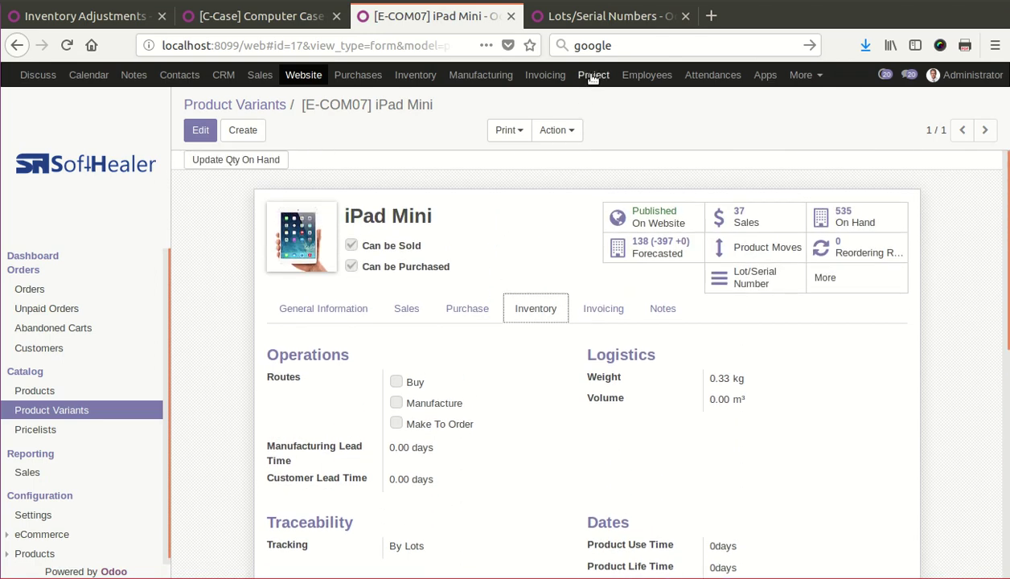
# Step: List all lot numbers ungrouped by product, then return to Inventory Adjustments
pyautogui.click(602, 16)
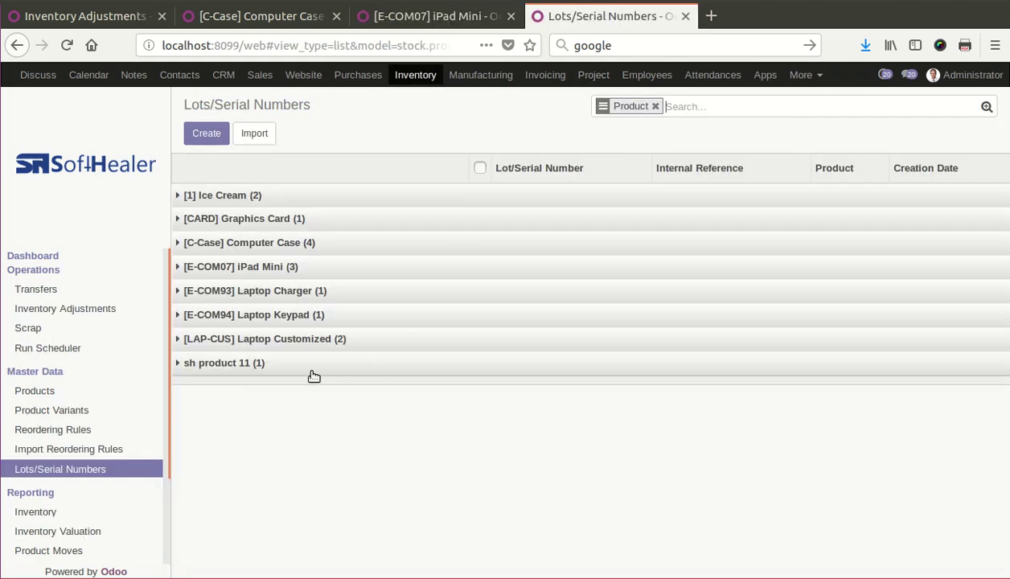
pyautogui.click(655, 106)
pyautogui.scroll(-1, 315, 365)
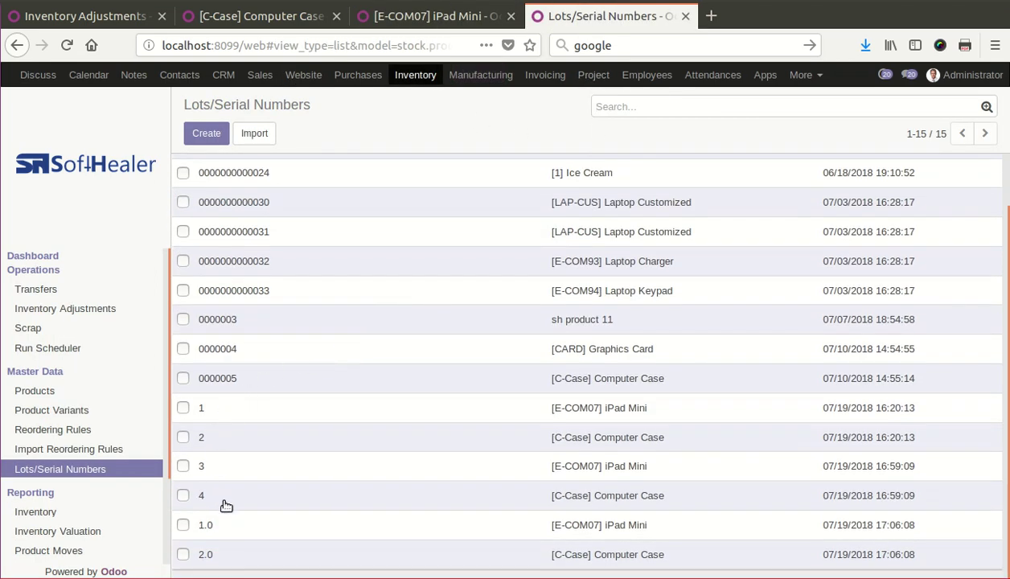
pyautogui.scroll(1, 378, 367)
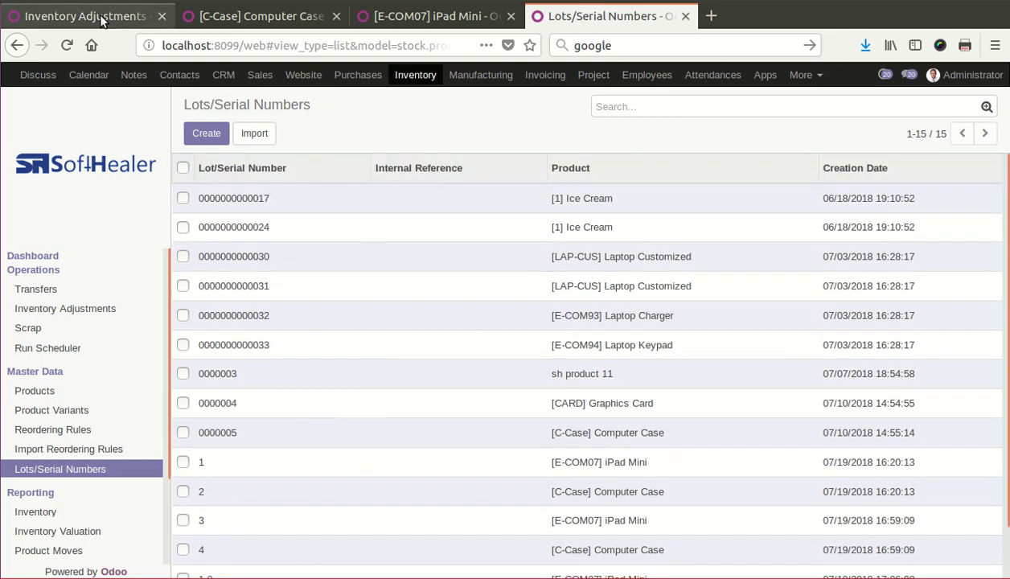
pyautogui.click(37, 16)
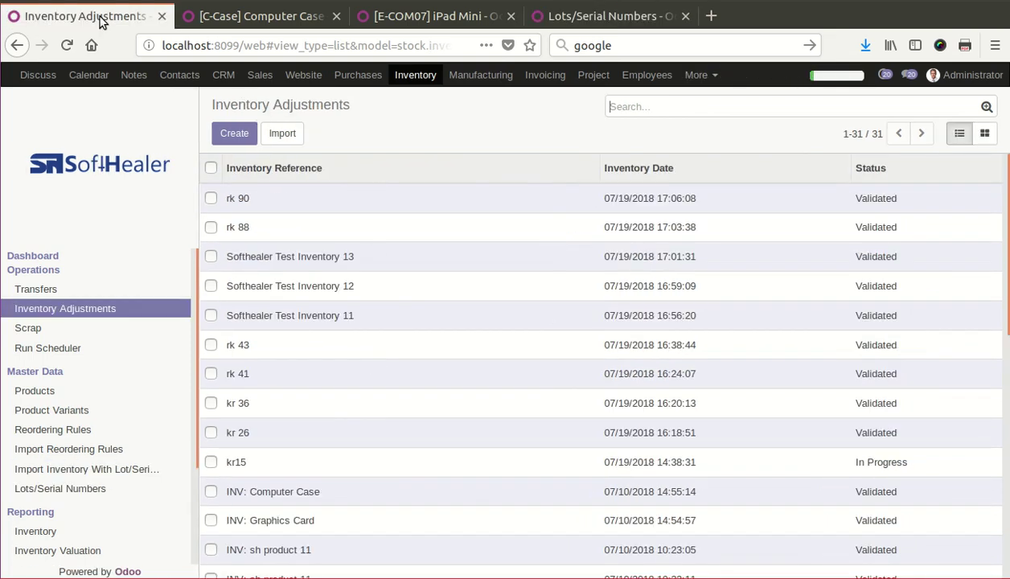
# Step: Start a lot/serial import with reference 'softhealer test 21', location Chic/Stock, attaching sh_import_inventory_with_lot_serial_csv.csv
pyautogui.click(84, 470)
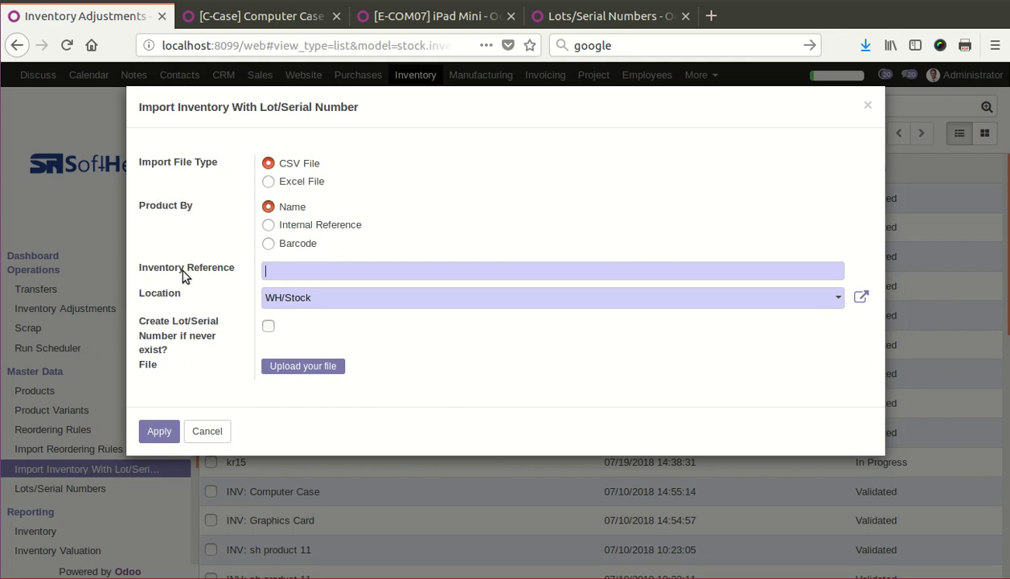
pyautogui.click(291, 276)
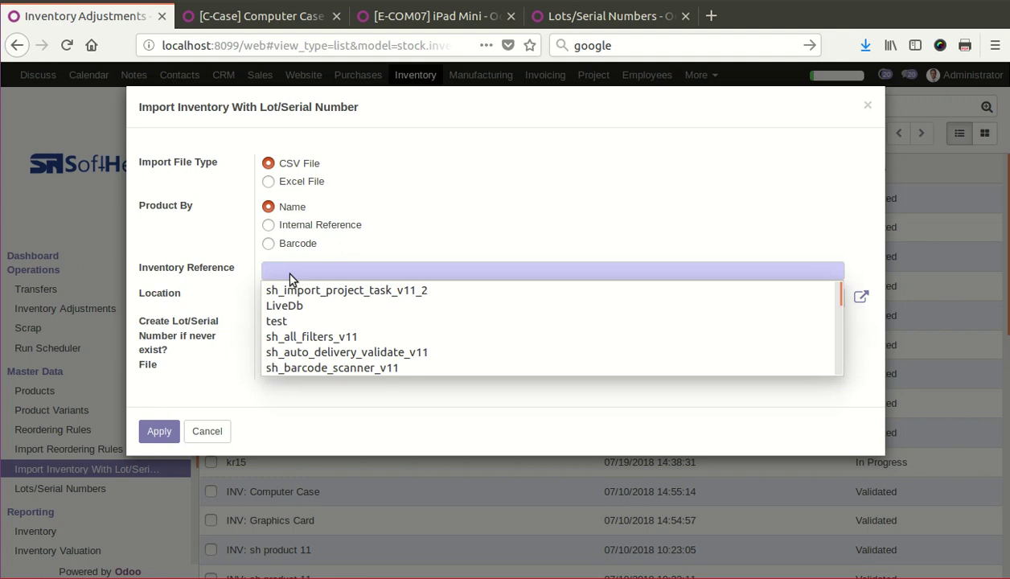
pyautogui.write('softhe')
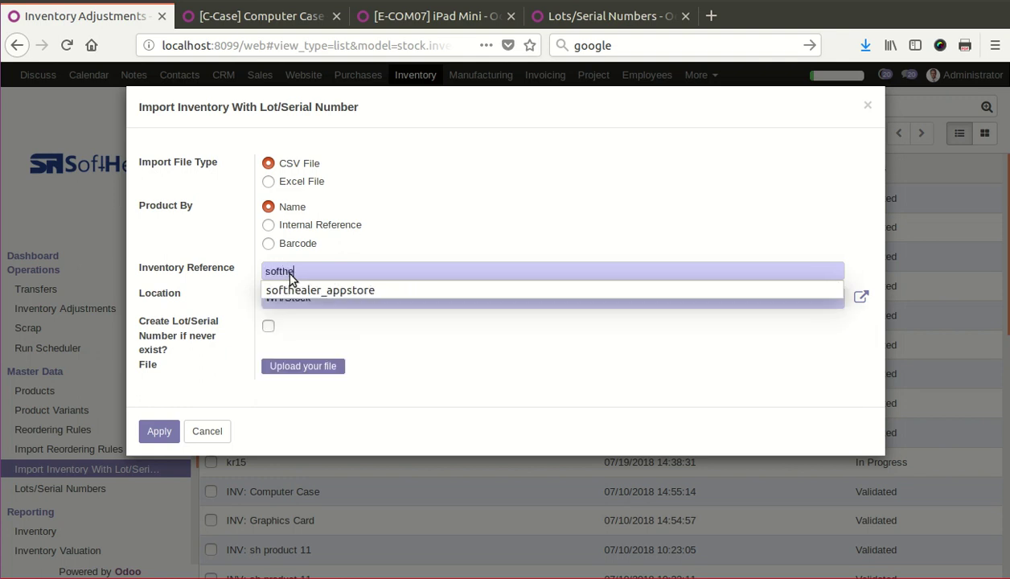
pyautogui.write('aler test 21')
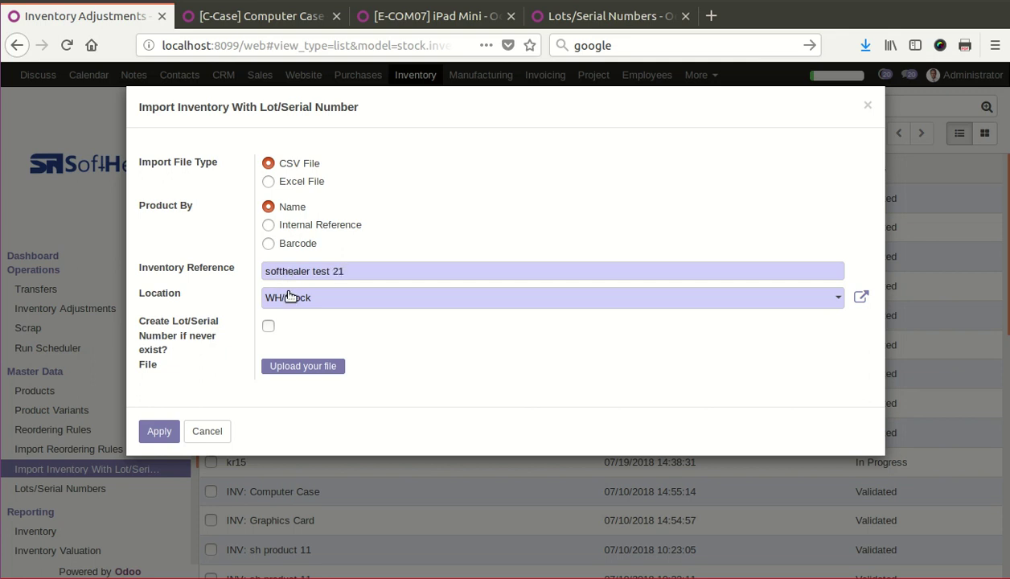
pyautogui.click(289, 297)
pyautogui.click(325, 436)
pyautogui.click(277, 369)
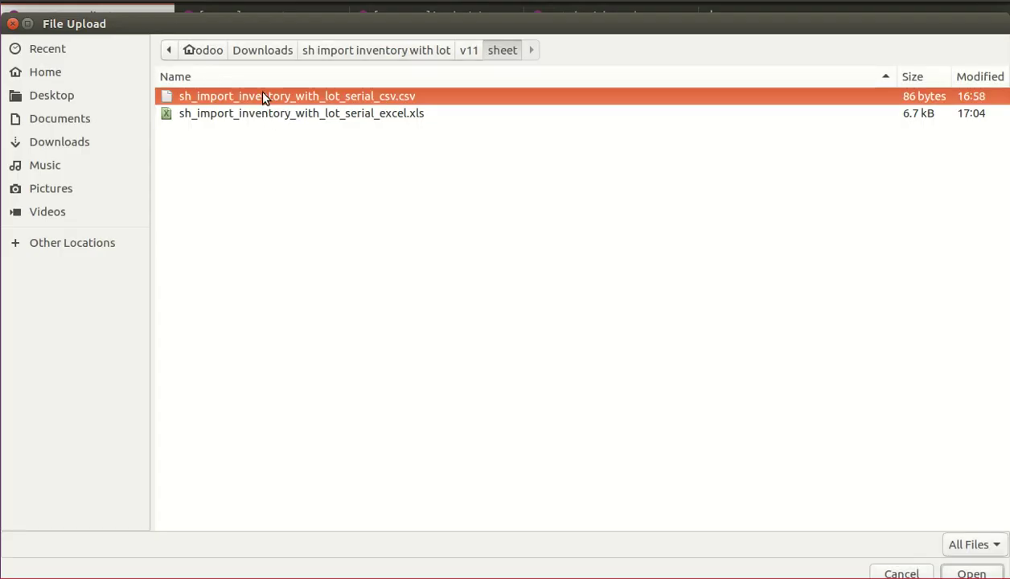
pyautogui.doubleClick(262, 97)
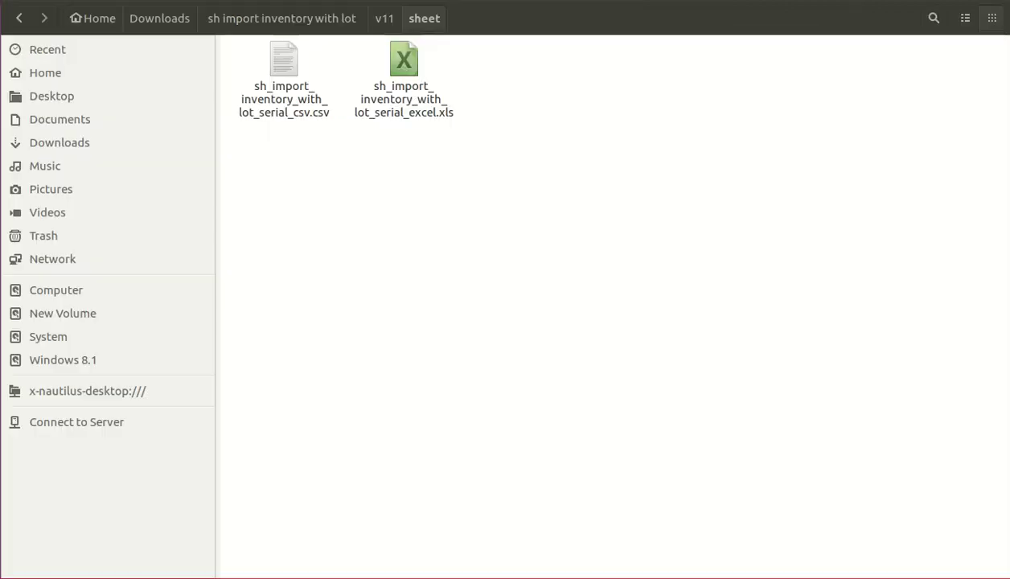
# Step: Open sh_import_inventory_with_lot_serial_csv.csv in Calc and save it in Text CSV format
pyautogui.doubleClick(285, 106)
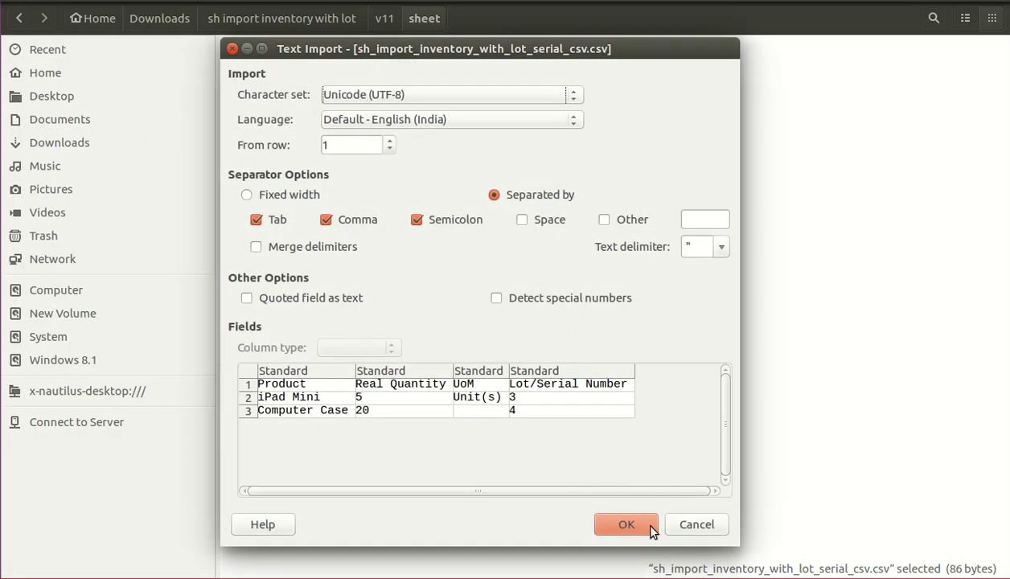
pyautogui.click(633, 522)
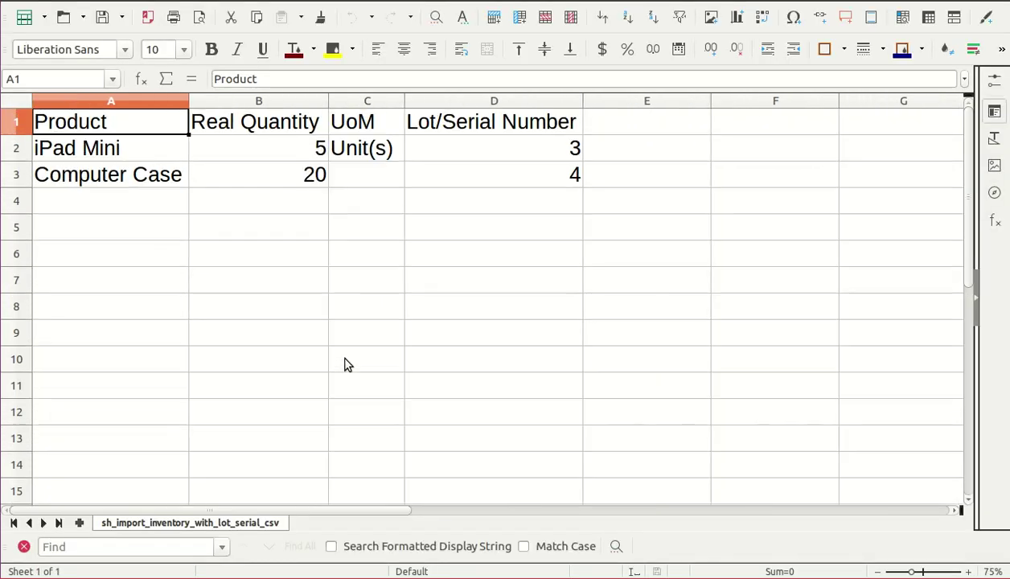
pyautogui.hotkey('ctrl', 's')
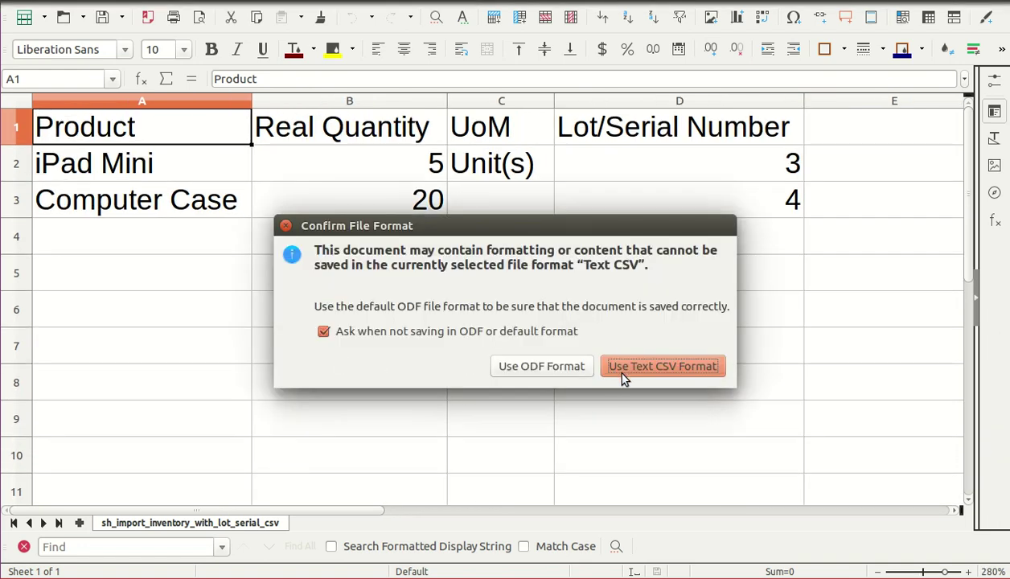
pyautogui.click(624, 374)
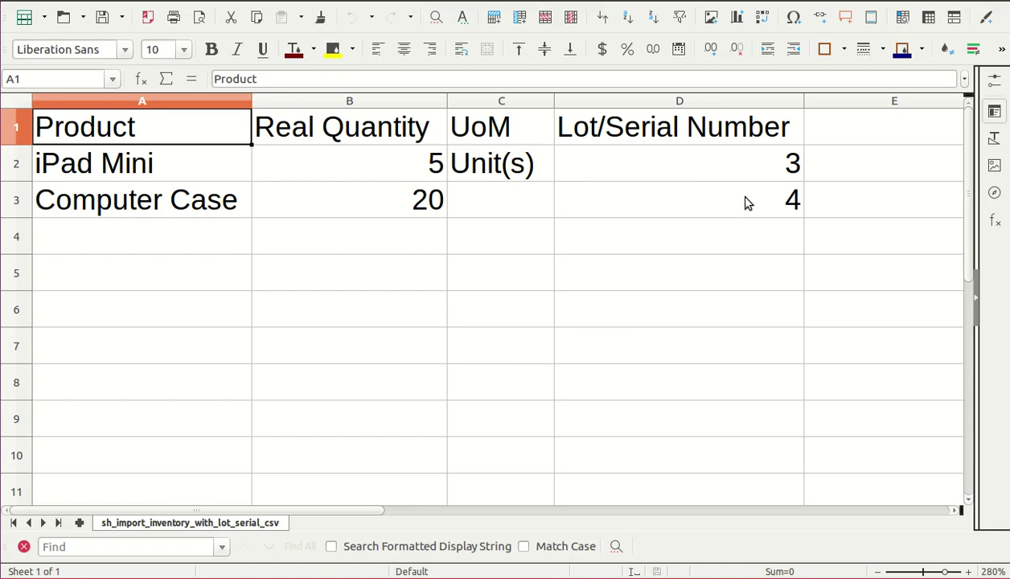
# Step: Apply the import and compare against the iPad Mini and Computer Case CSV rows
pyautogui.hotkey('alt', 'Tab')
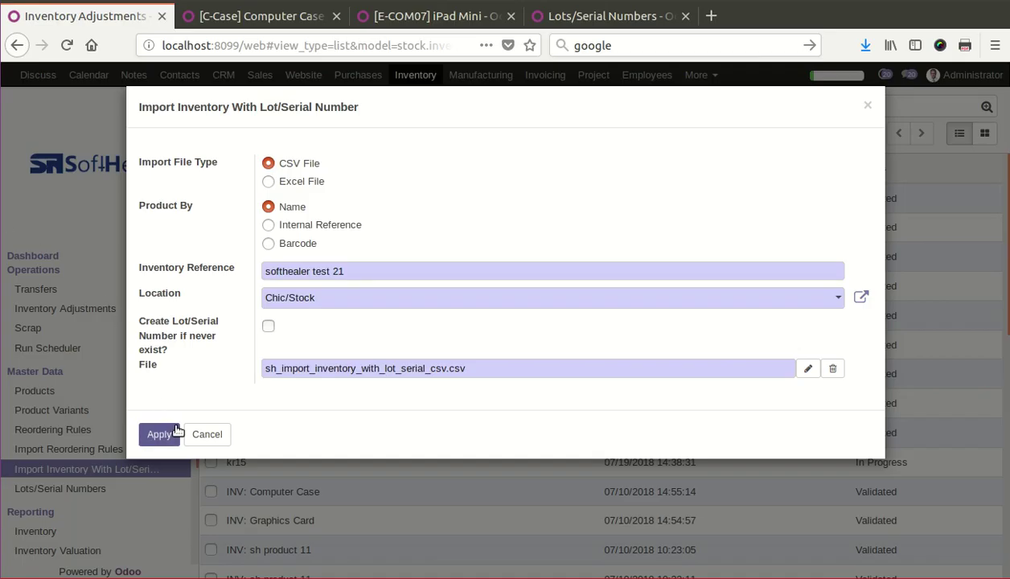
pyautogui.click(161, 435)
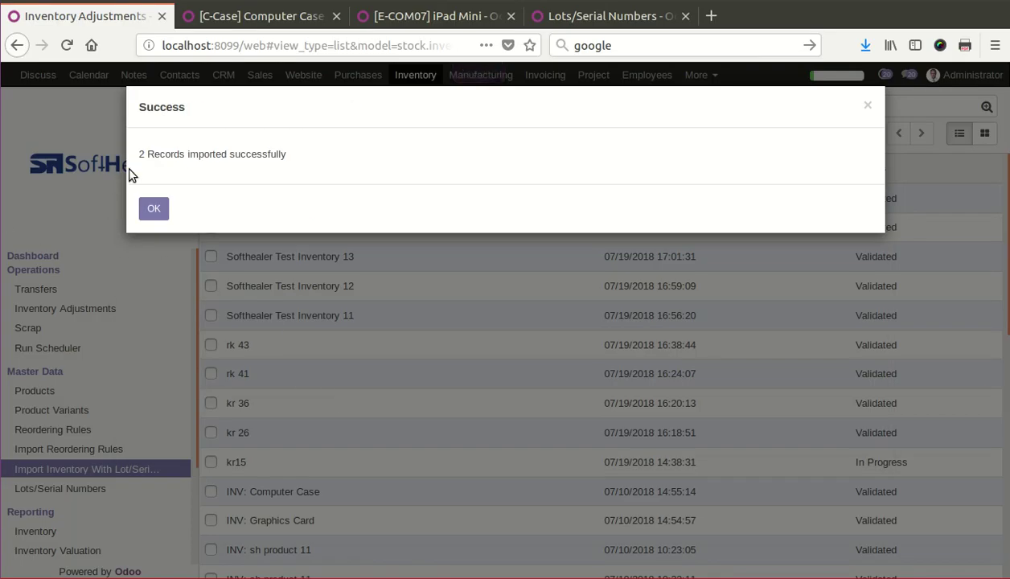
pyautogui.hotkey('alt', 'Tab')
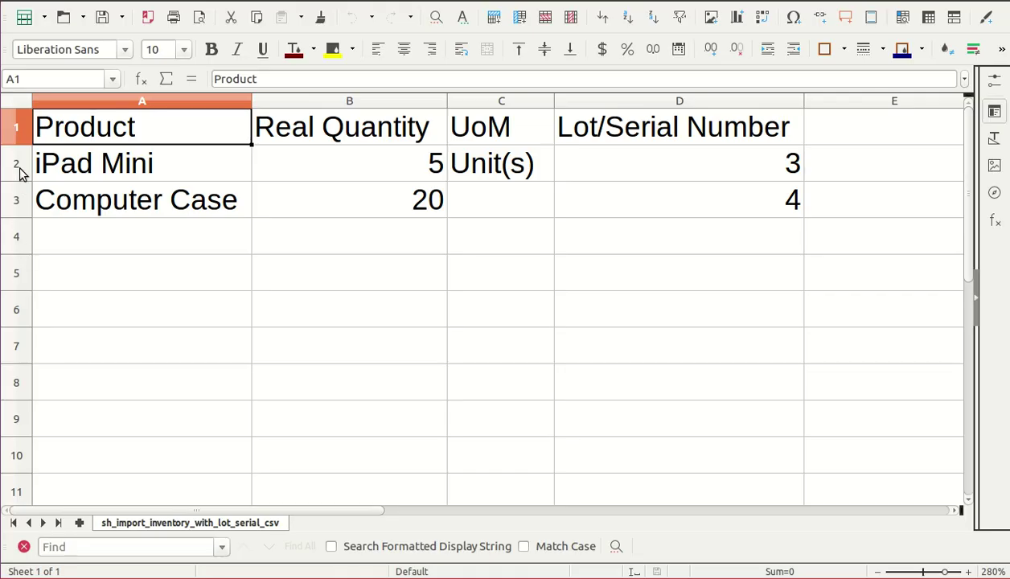
pyautogui.click(58, 177)
pyautogui.click(136, 212)
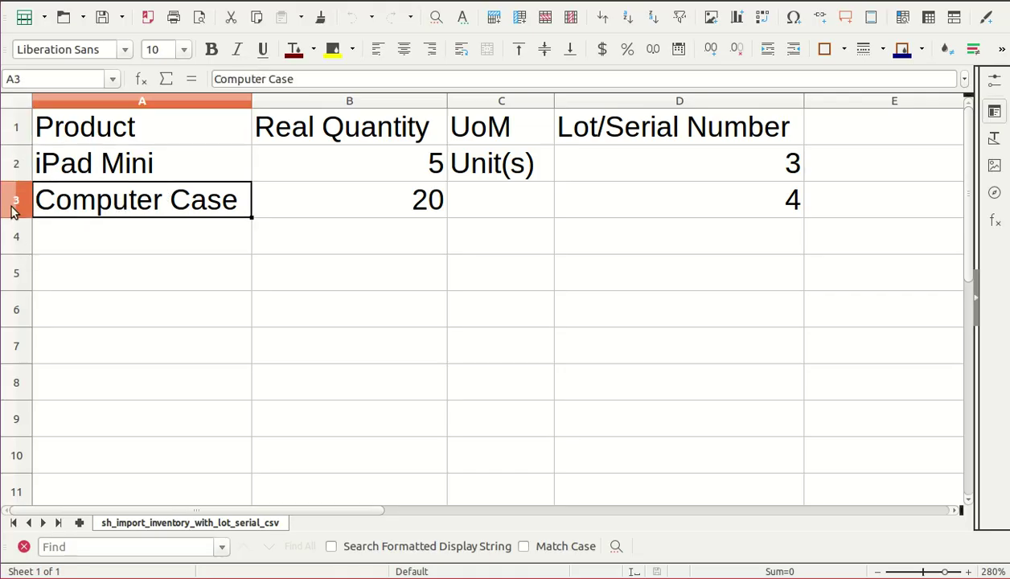
# Step: Dismiss the 2-records-imported message and open the Inventory Adjustments list
pyautogui.hotkey('alt', 'Tab')
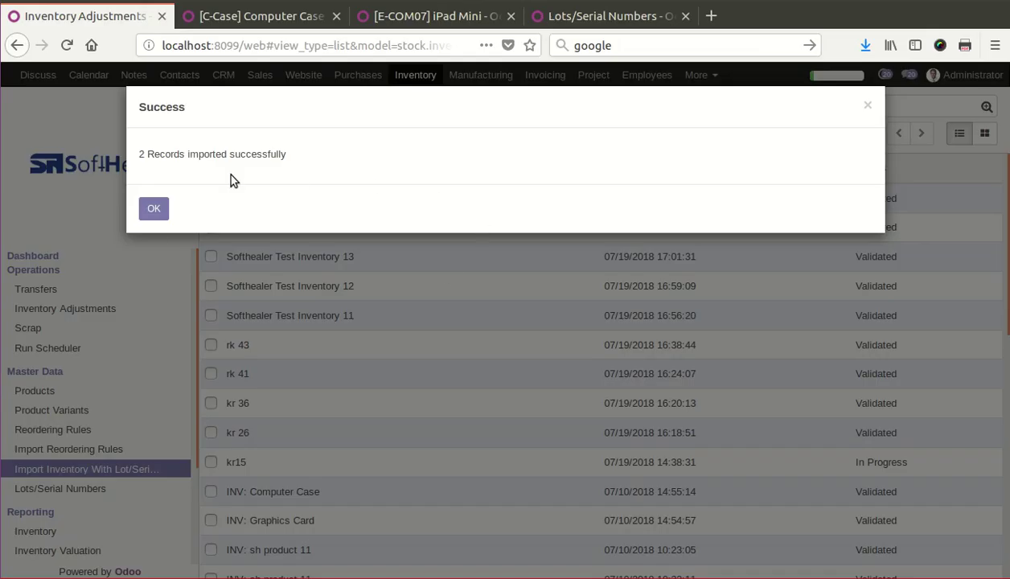
pyautogui.click(153, 208)
pyautogui.click(67, 45)
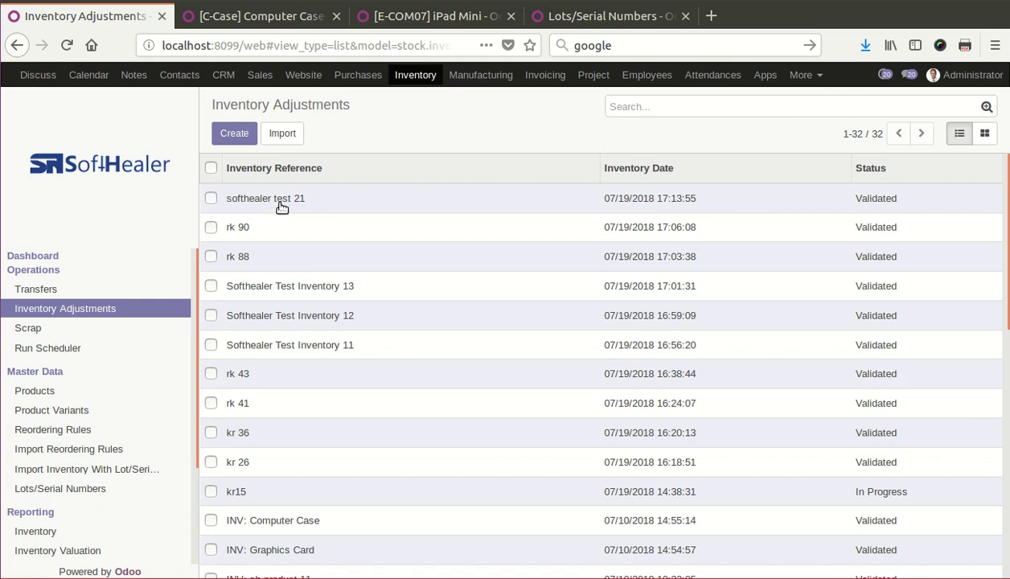
# Step: Compare softhealer test 21's lines with the CSV: Computer Case 20 (lot 4), iPad Mini 5 (lot 3)
pyautogui.click(281, 206)
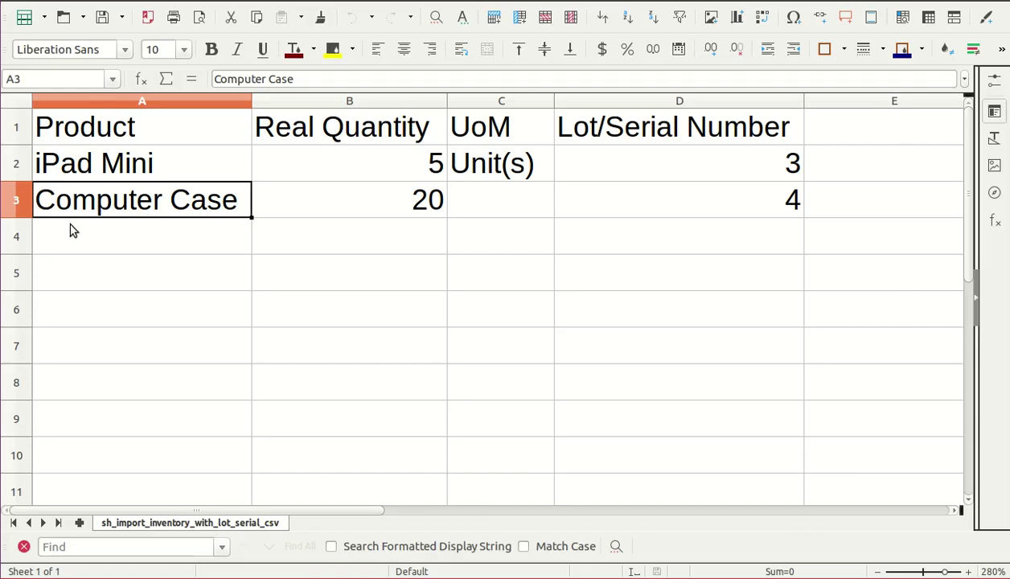
pyautogui.moveTo(97, 128); pyautogui.dragTo(135, 157)
pyautogui.click(151, 169)
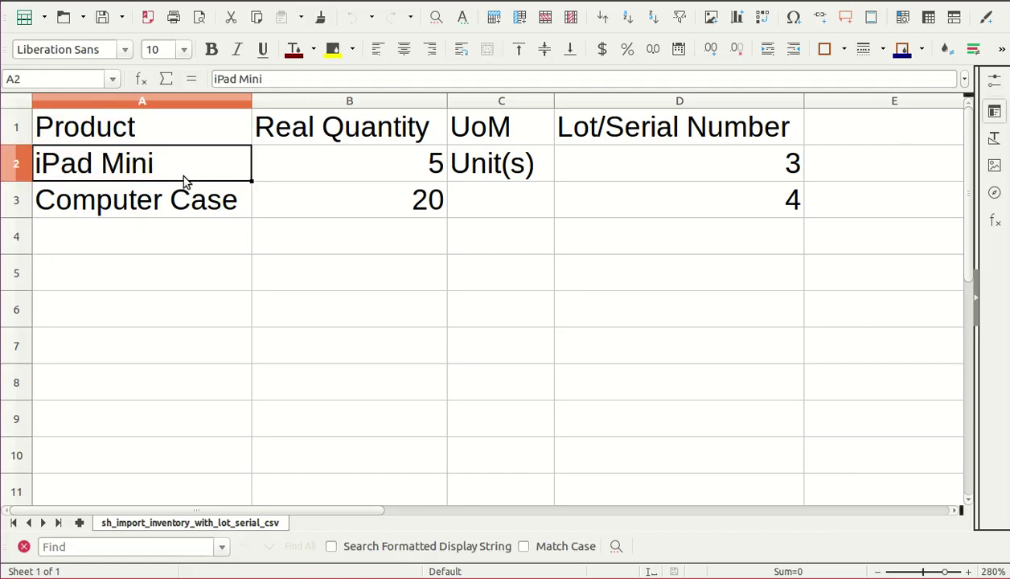
pyautogui.moveTo(185, 183); pyautogui.dragTo(659, 138)
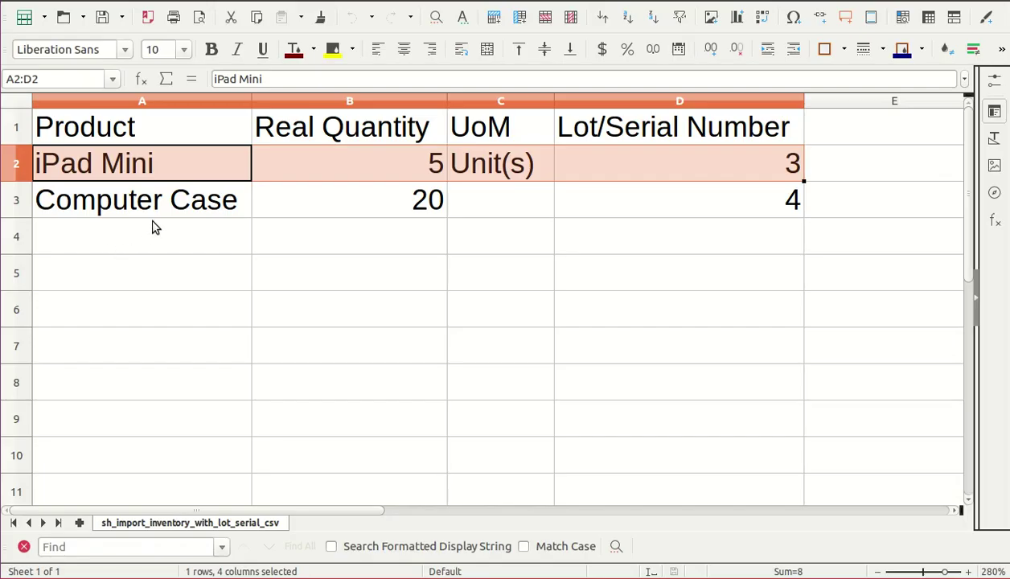
pyautogui.press('Down')
pyautogui.hotkey('shift', 'Right')
pyautogui.hotkey('shift', 'Right')
pyautogui.hotkey('shift', 'Right')
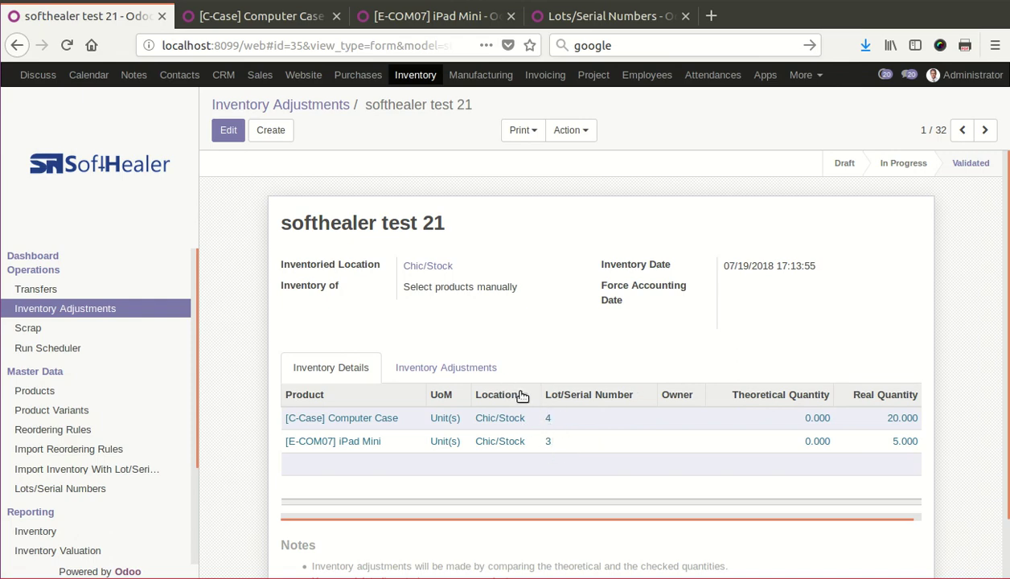
pyautogui.click(286, 15)
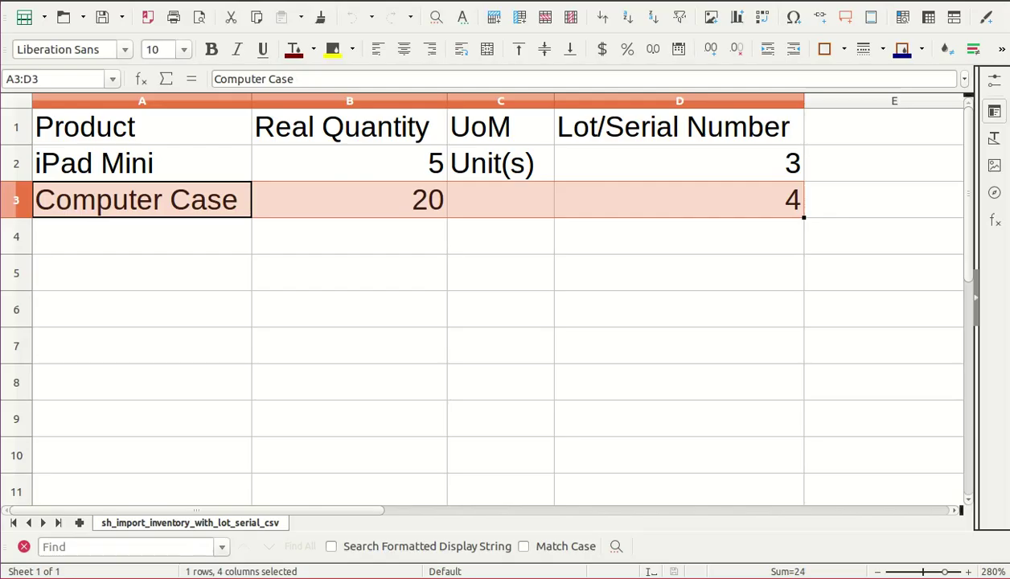
# Step: Reload the Computer Case product to confirm 336 on hand after the 20-unit import
pyautogui.click(238, 228)
pyautogui.click(379, 213)
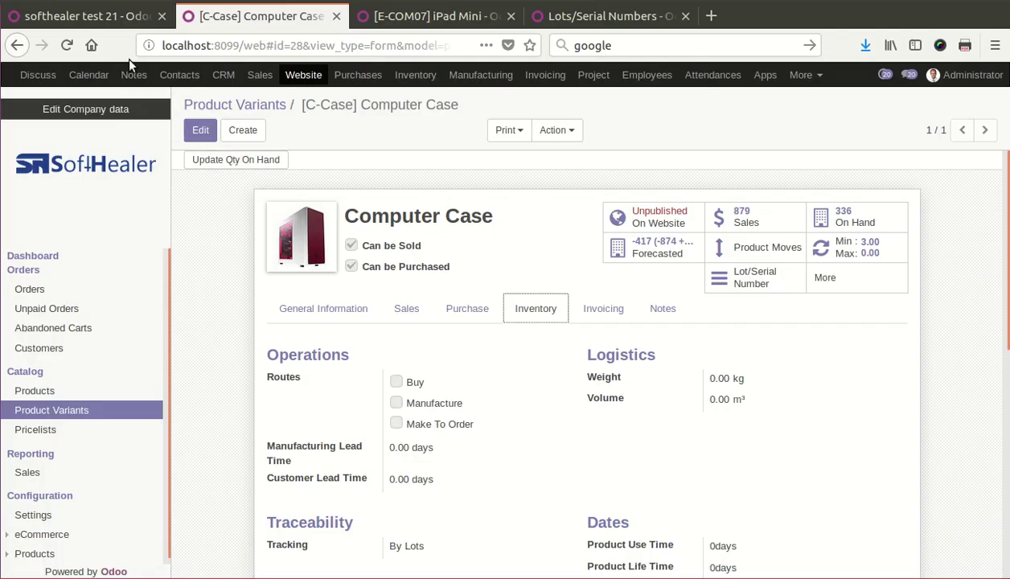
pyautogui.click(67, 45)
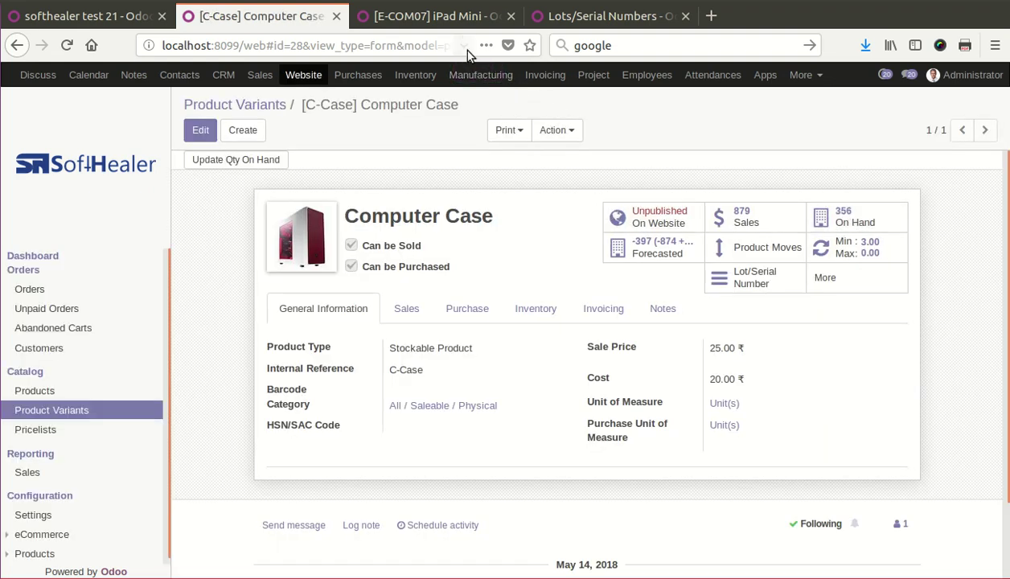
# Step: Reload the iPad Mini product to confirm 540 on hand, matching the CSV's 5 units
pyautogui.click(458, 26)
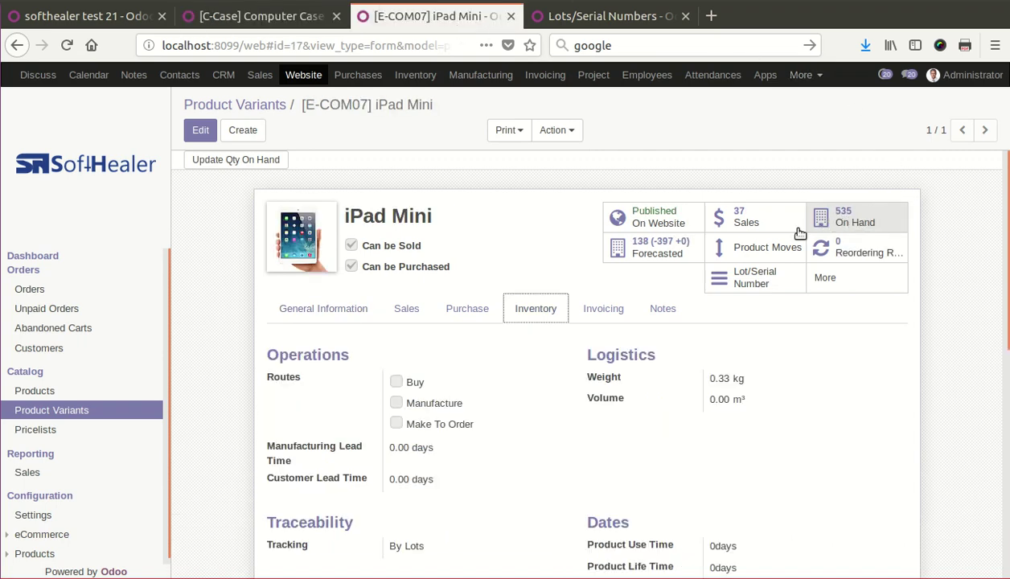
pyautogui.hotkey('alt', 'Tab')
pyautogui.click(418, 171)
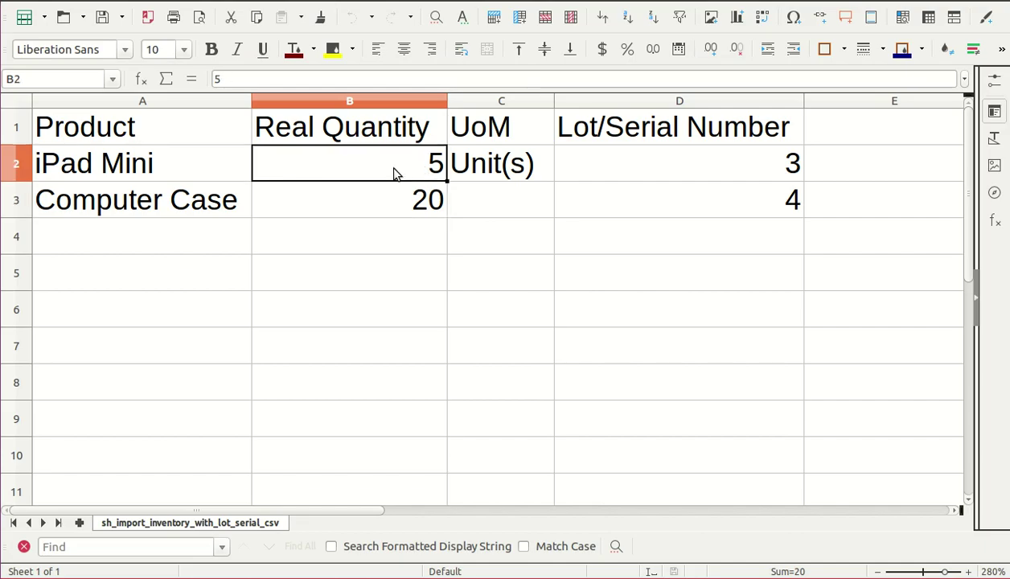
pyautogui.hotkey('alt', 'Tab')
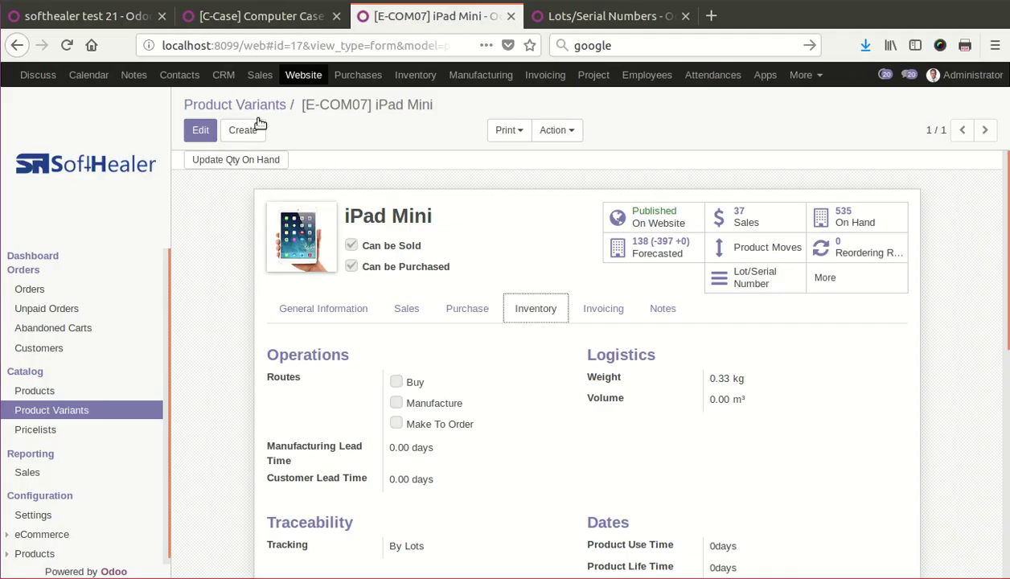
pyautogui.click(68, 46)
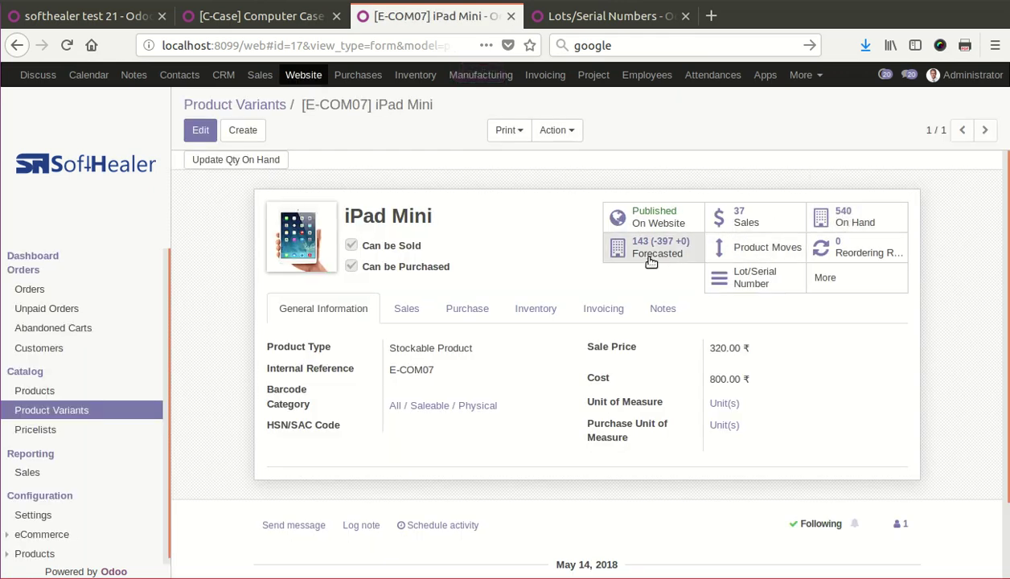
pyautogui.hotkey('alt', 'Tab')
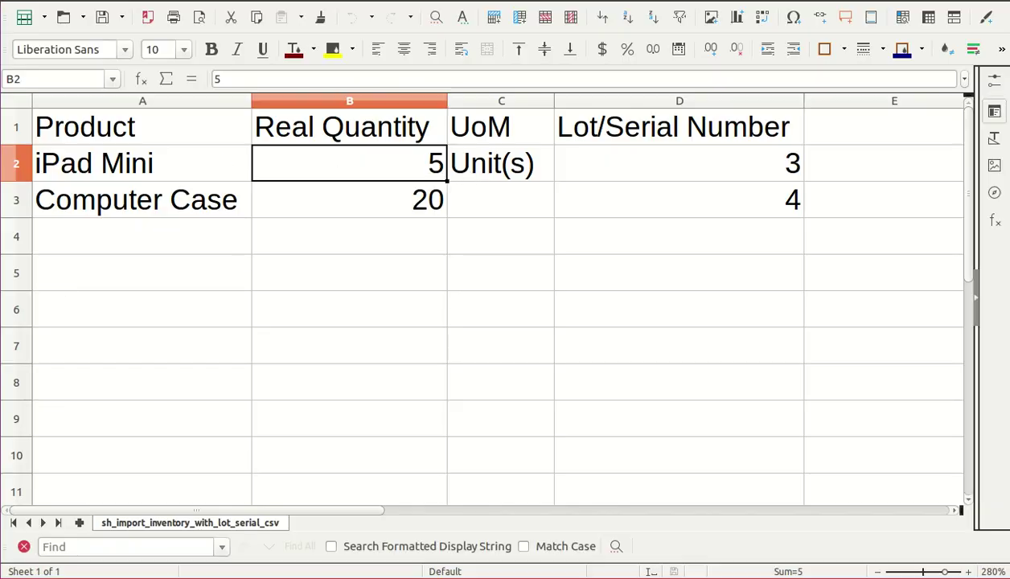
pyautogui.hotkey('alt', 'Tab')
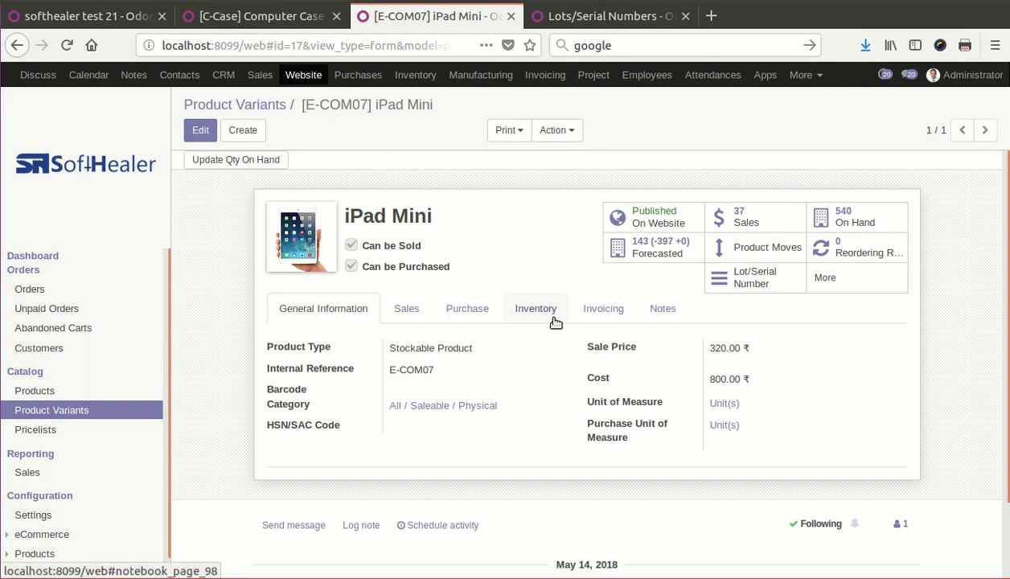
# Step: Reload Lots/Serial Numbers ungrouped to see new lots 3 and 4, then return to Calc
pyautogui.click(567, 19)
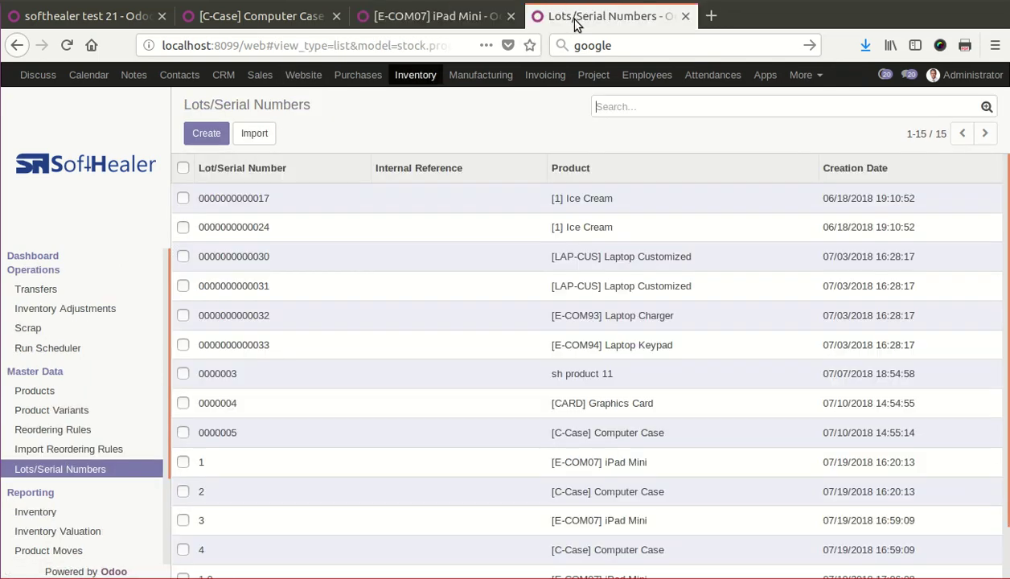
pyautogui.click(69, 46)
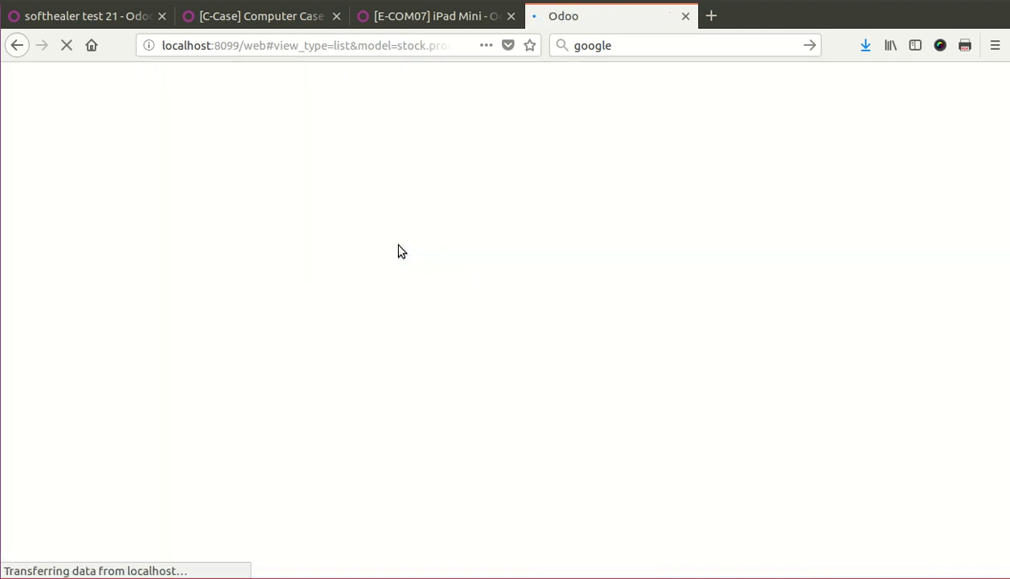
pyautogui.click(661, 107)
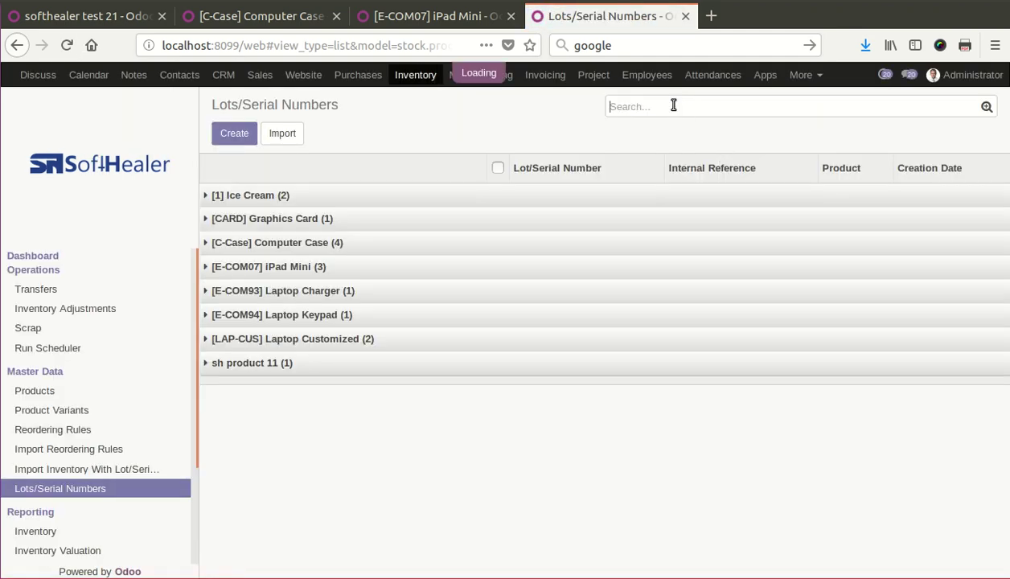
pyautogui.scroll(-1, 304, 432)
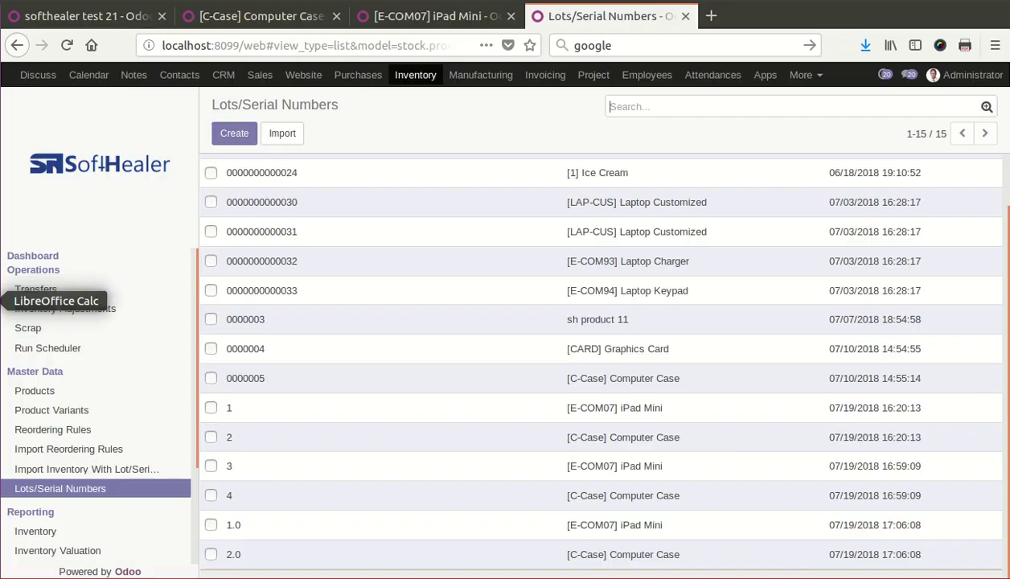
pyautogui.click(4, 300)
# Step: Change the Computer Case quantity in B3 from 20 to 10
pyautogui.click(727, 163)
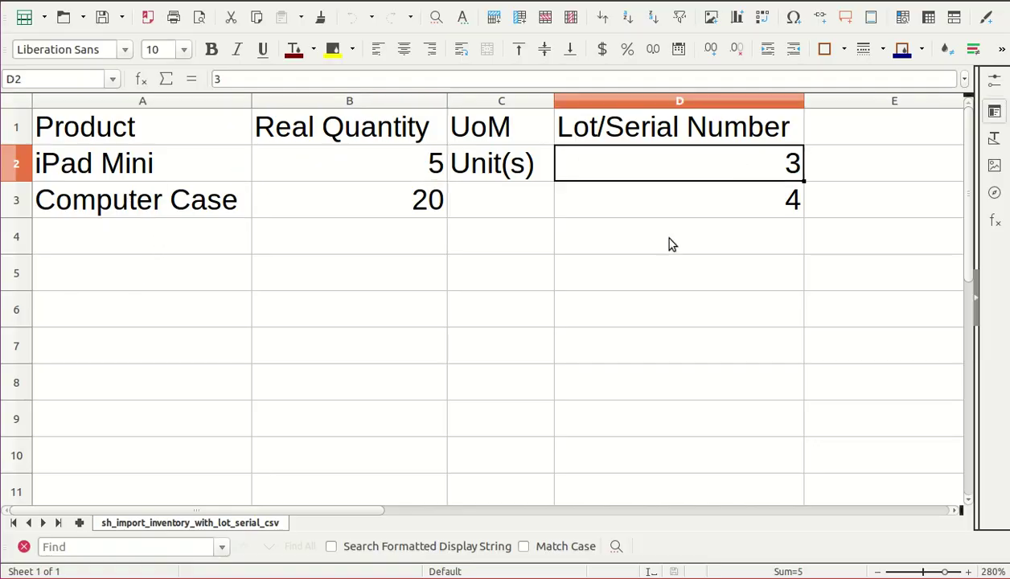
pyautogui.click(443, 213)
pyautogui.press('Delete')
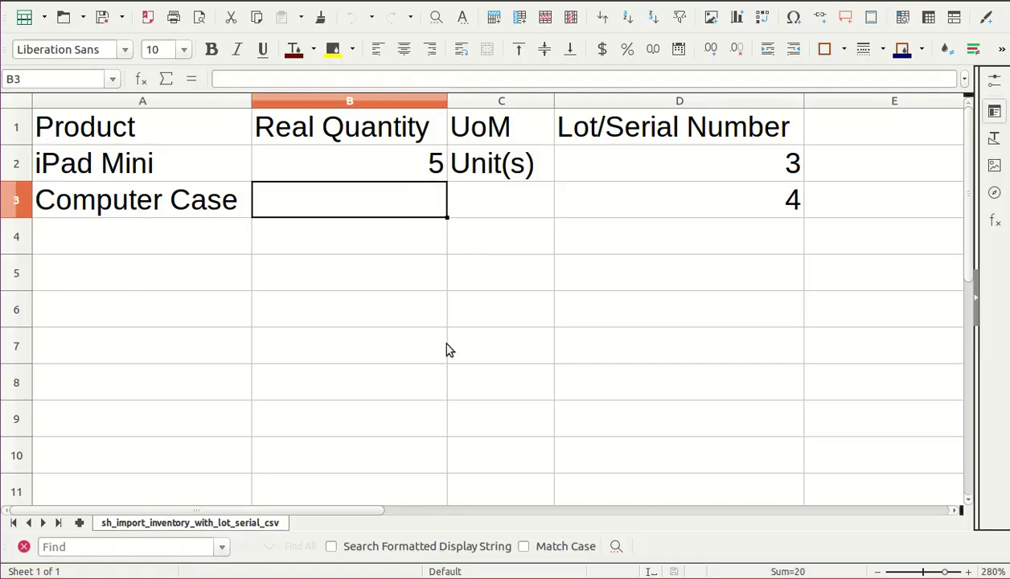
pyautogui.write('10')
pyautogui.press('Return')
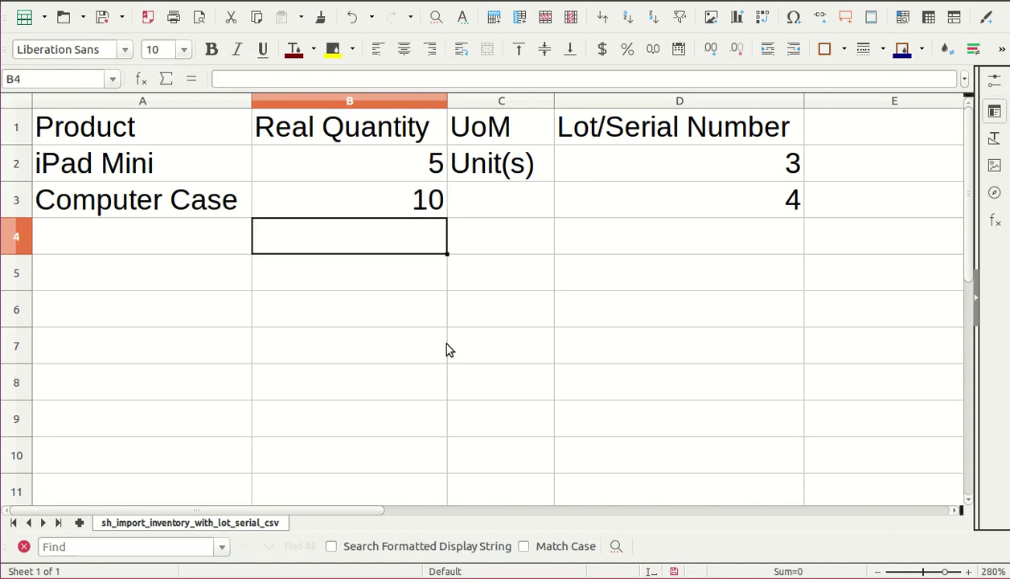
# Step: Replace the iPad Mini lot number 3 with 5 after checking existing lots in the browser
pyautogui.press('Up')
pyautogui.press('Up')
pyautogui.press('Right')
pyautogui.press('Right')
pyautogui.press('Delete')
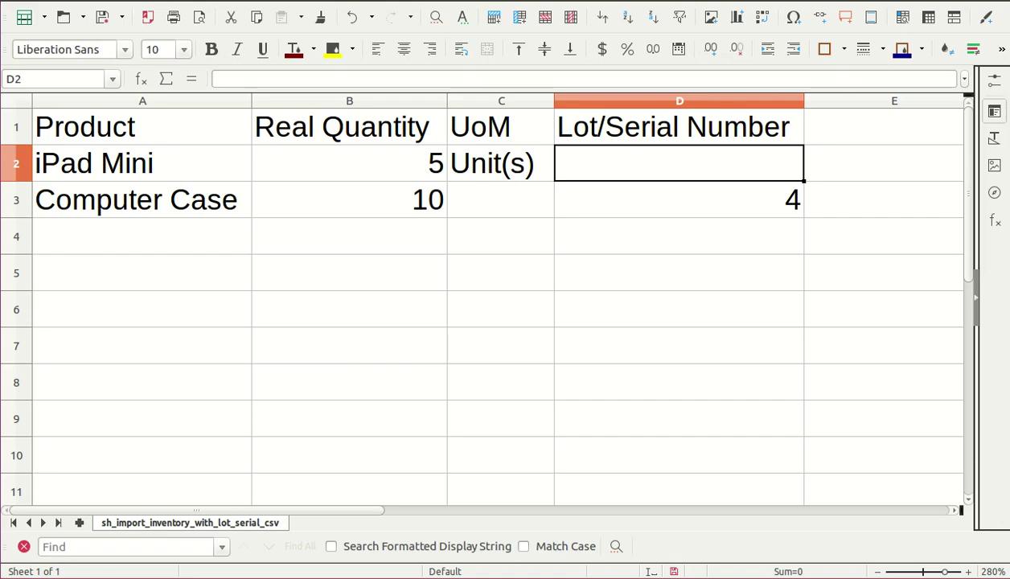
pyautogui.hotkey('alt', 'Tab')
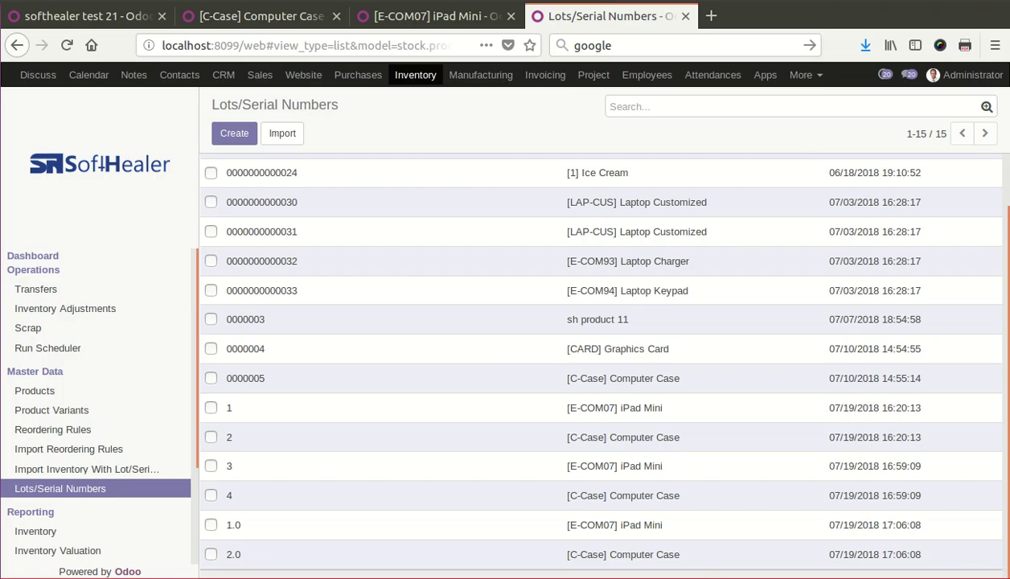
pyautogui.hotkey('alt', 'Tab')
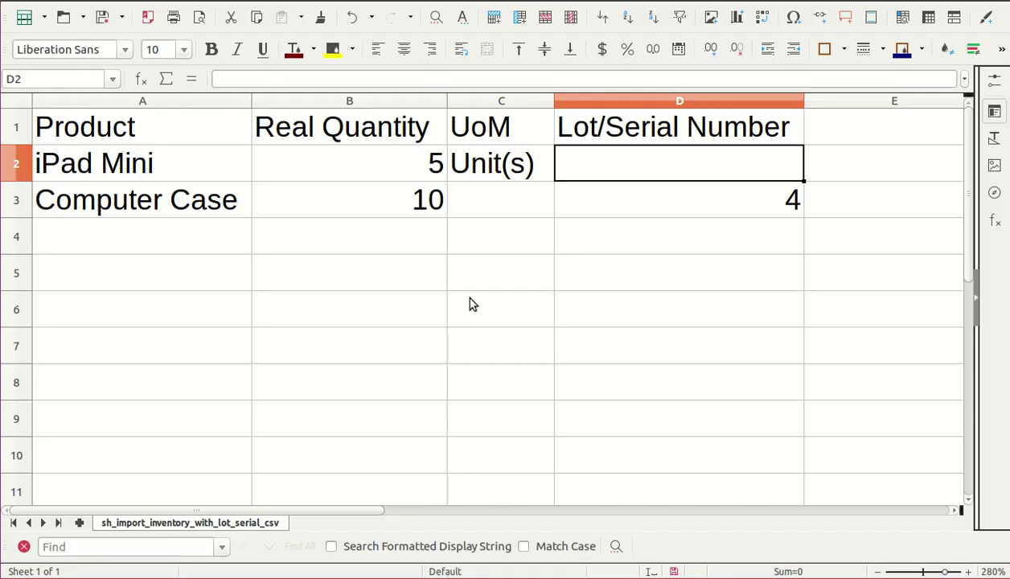
pyautogui.write('5')
pyautogui.press('Return')
# Step: Replace the Computer Case lot number 4 with 6, then return to the Odoo lots list
pyautogui.press('Delete')
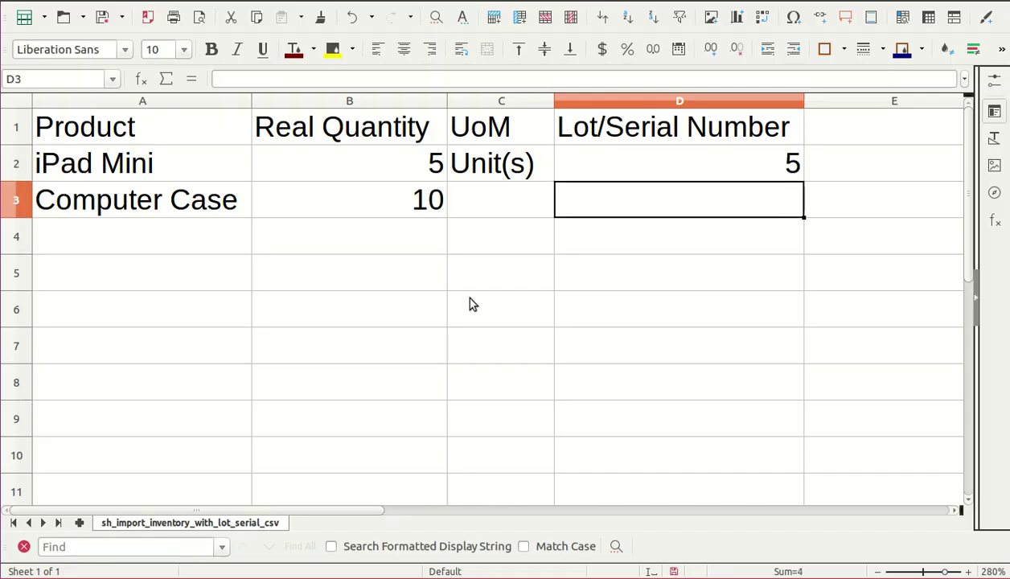
pyautogui.write('6')
pyautogui.press('Return')
pyautogui.press('Up')
pyautogui.press('Up')
pyautogui.press('Up')
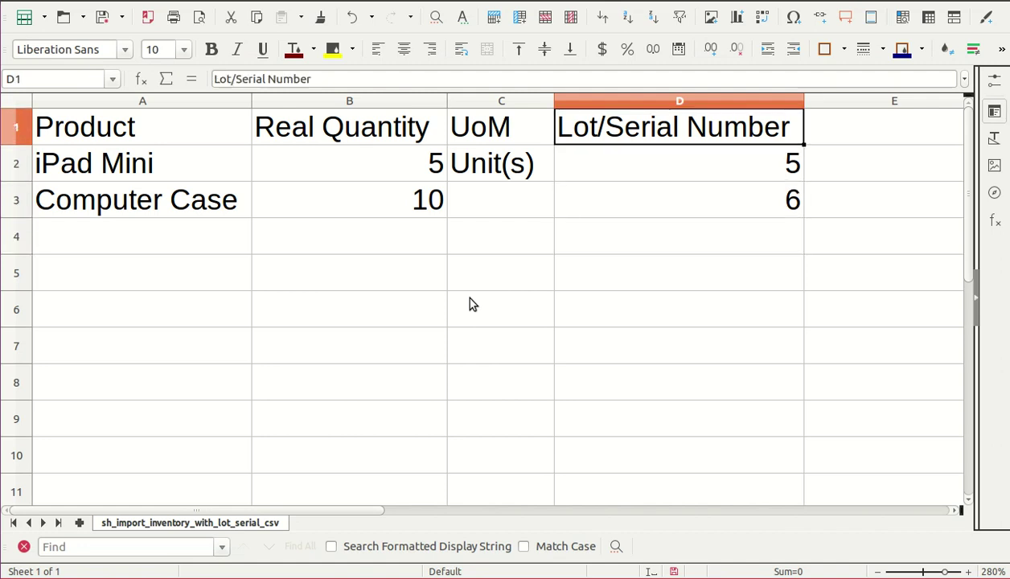
pyautogui.hotkey('ctrl', 'Down')
pyautogui.hotkey('ctrl', 'Up')
pyautogui.press('Down')
pyautogui.press('Down')
pyautogui.press('Up')
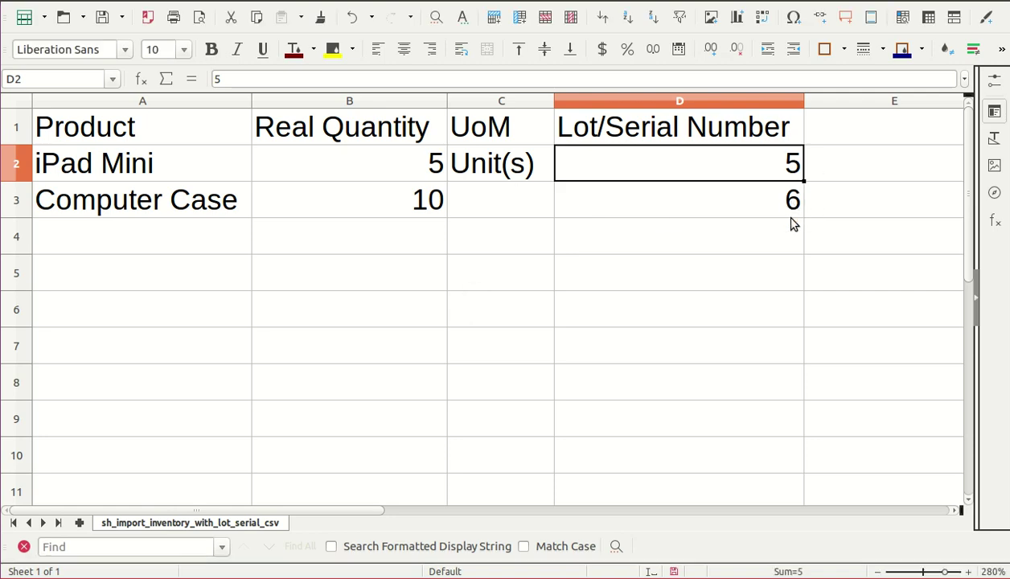
pyautogui.hotkey('alt', 'Tab')
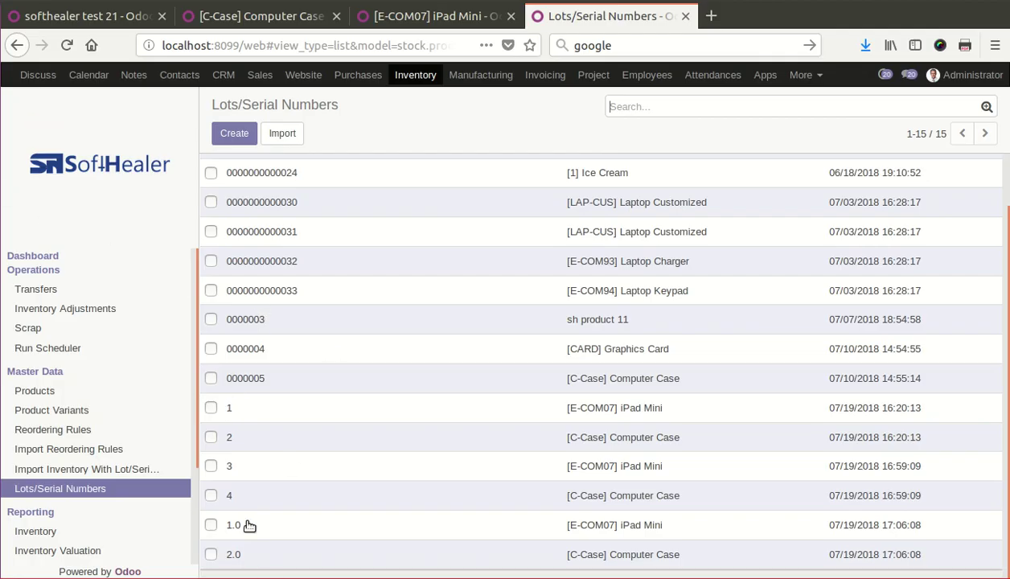
pyautogui.scroll(2, 219, 265)
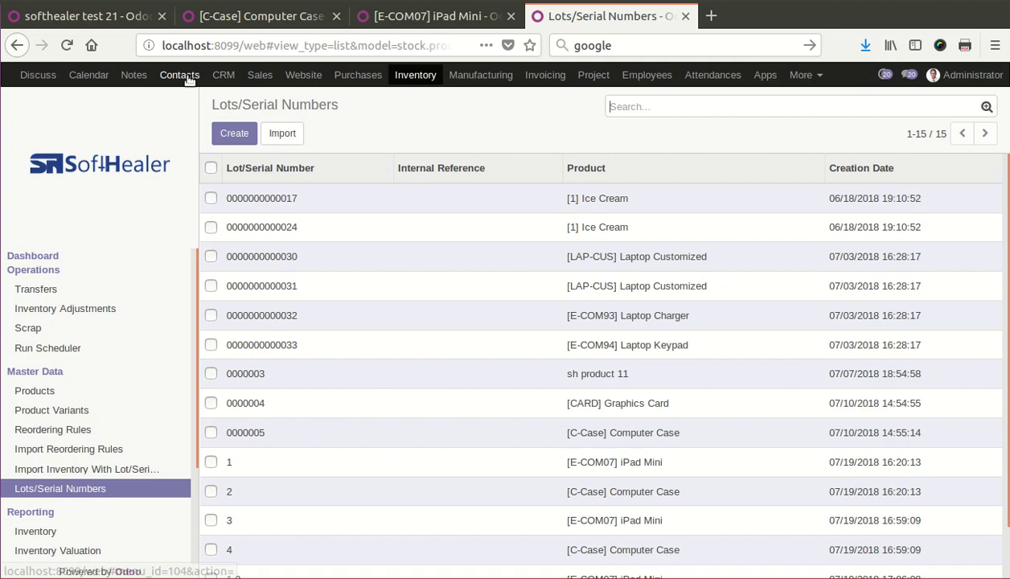
# Step: Go to Inventory Adjustments and open the Import Inventory With Lot/Serial Number form
pyautogui.click(107, 18)
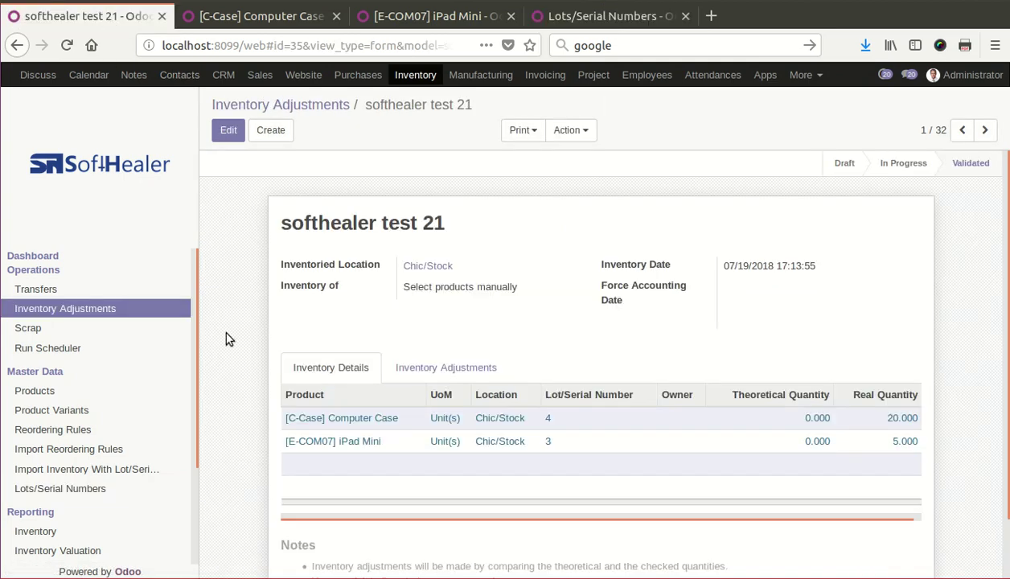
pyautogui.click(89, 314)
pyautogui.scroll(-3, 78, 410)
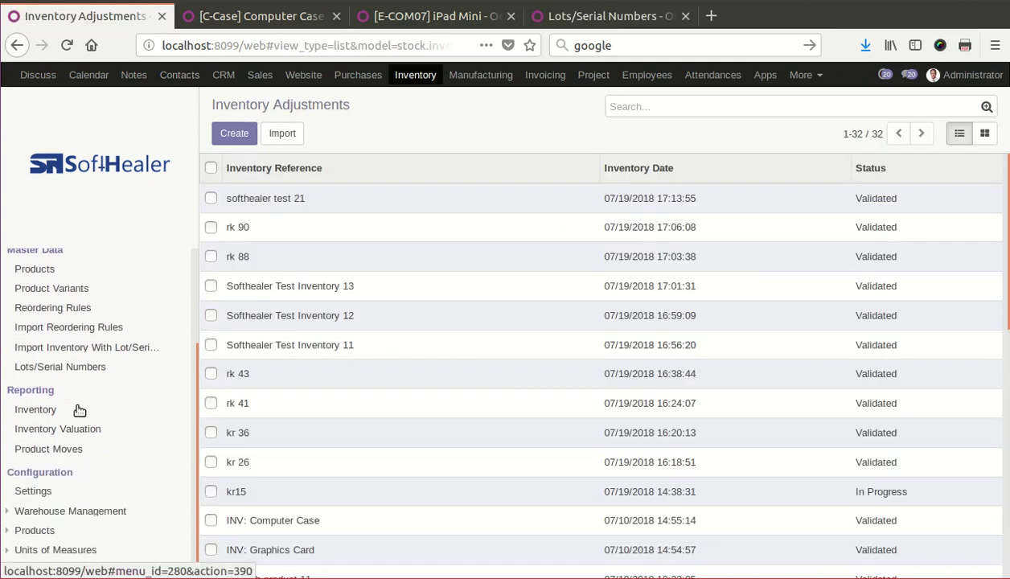
pyautogui.click(70, 347)
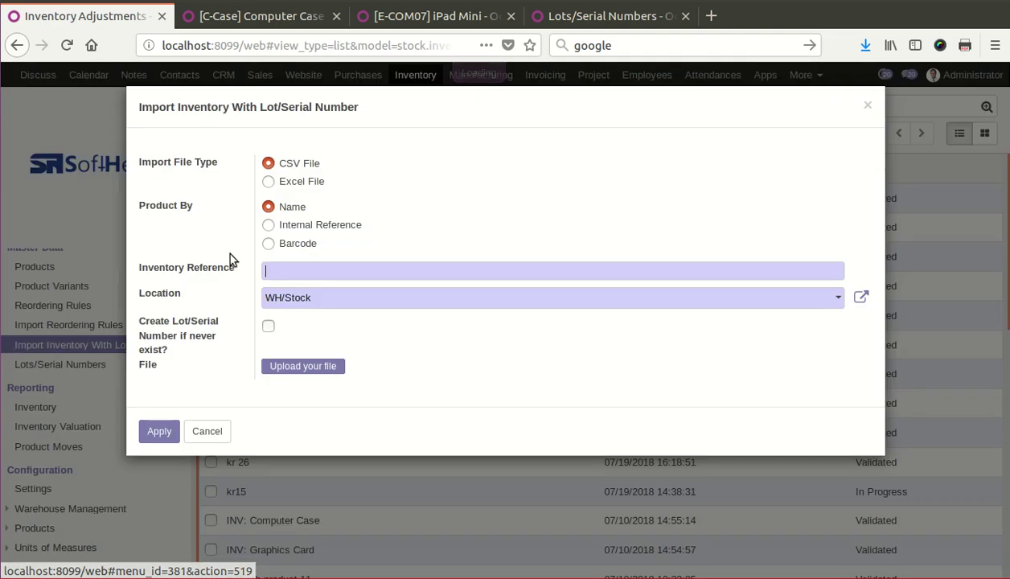
# Step: Set reference 'softhealer test 22', allow creating missing lots, and choose location Chic/Stock
pyautogui.click(320, 274)
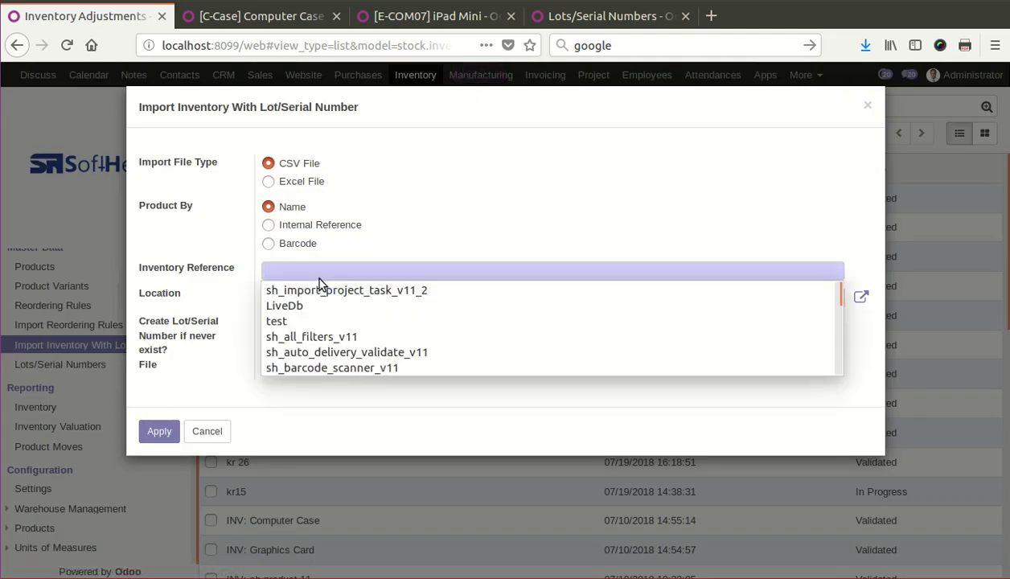
pyautogui.write('softhealer ')
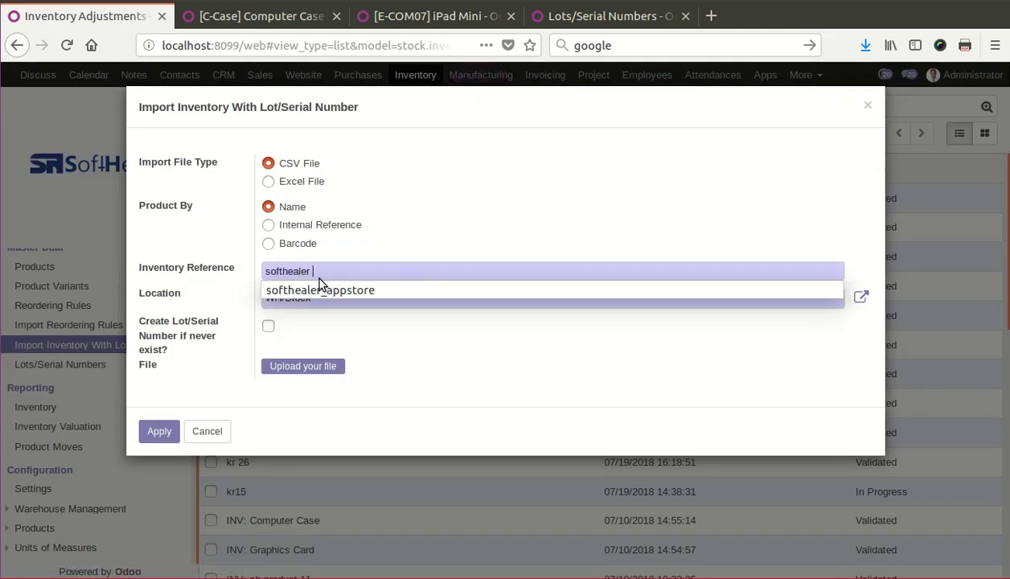
pyautogui.write('test 22')
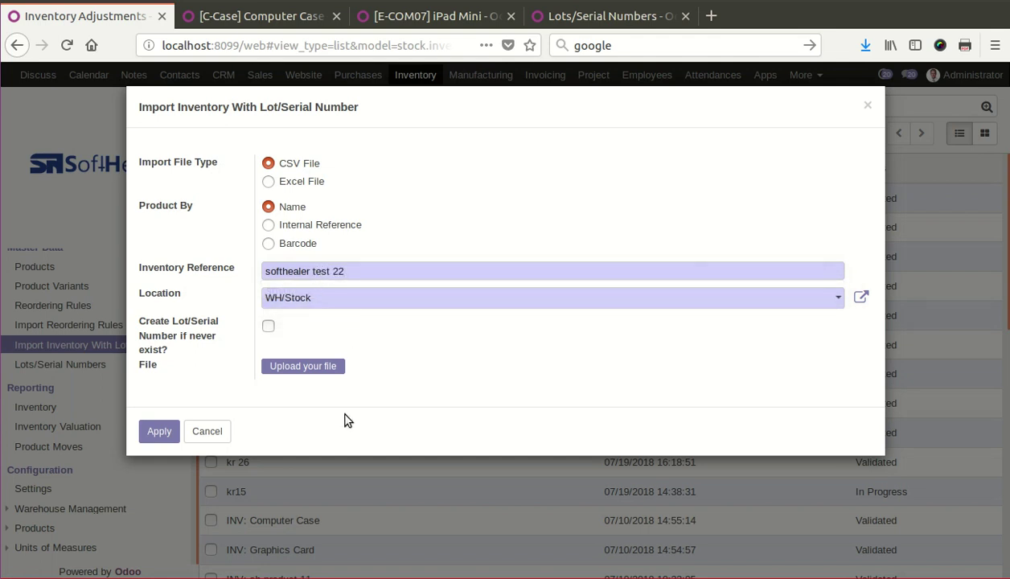
pyautogui.click(269, 326)
pyautogui.click(338, 297)
pyautogui.click(334, 438)
# Step: Import sh_import_inventory_with_lot_serial_csv.csv and dismiss the success message
pyautogui.click(300, 366)
pyautogui.doubleClick(246, 98)
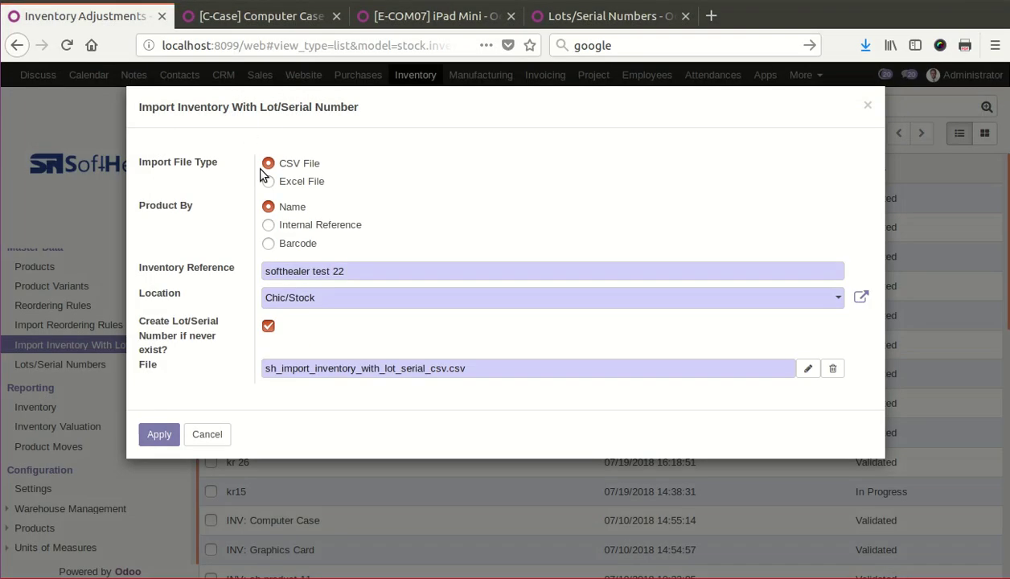
pyautogui.click(160, 424)
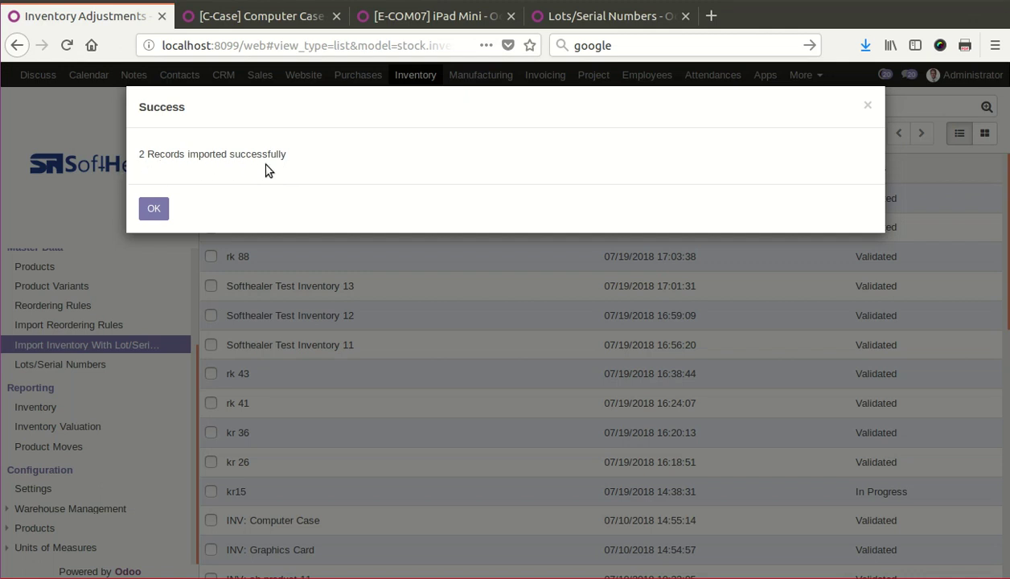
pyautogui.click(153, 208)
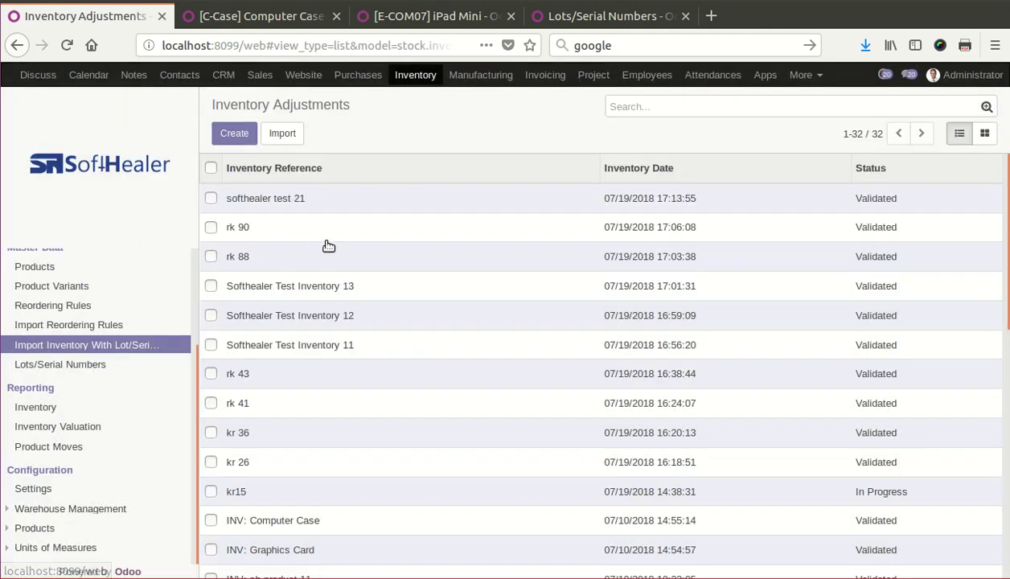
# Step: Reload the adjustments list and open softhealer test 22, checking its lines against the CSV
pyautogui.click(67, 45)
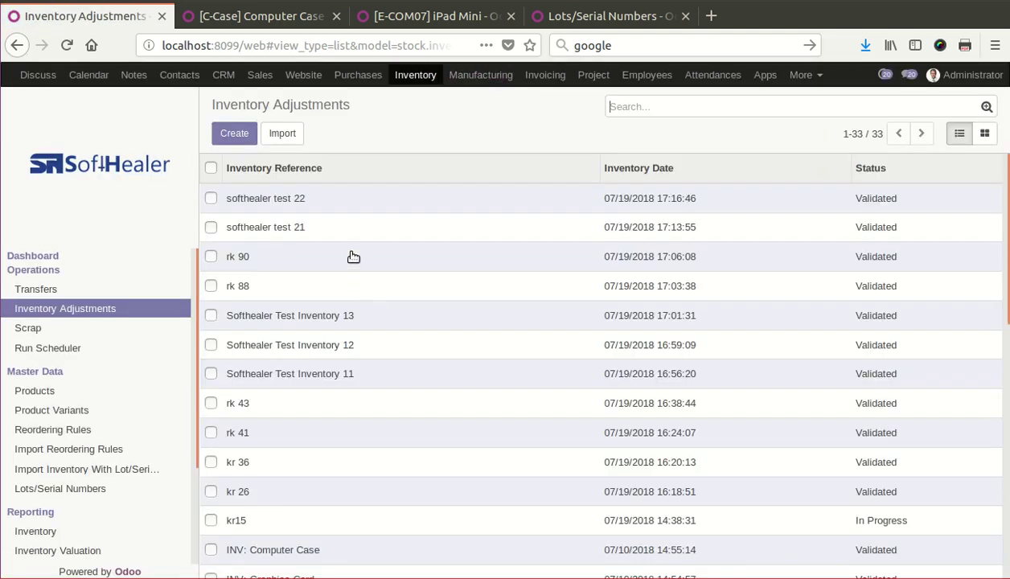
pyautogui.click(316, 203)
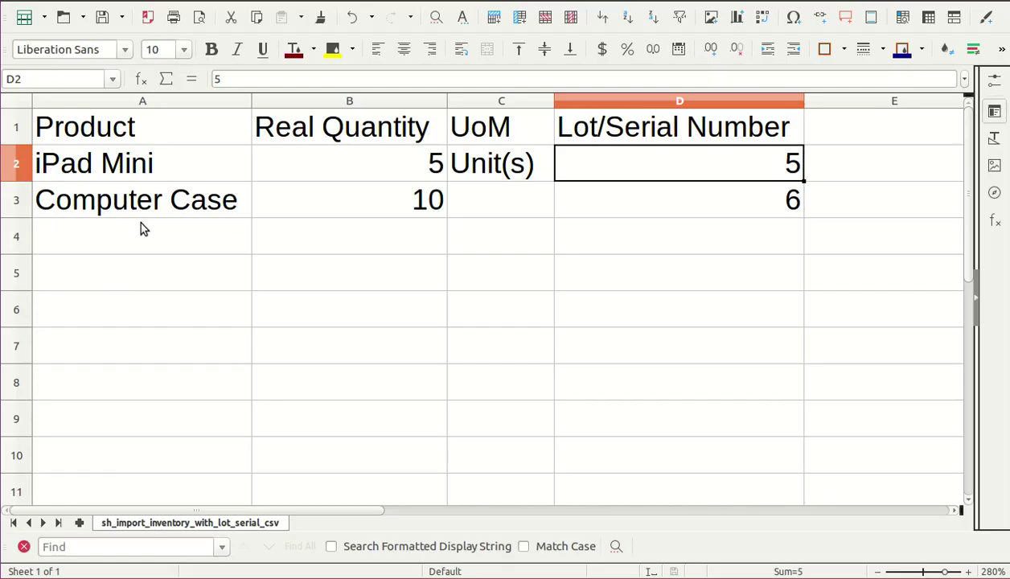
pyautogui.click(151, 203)
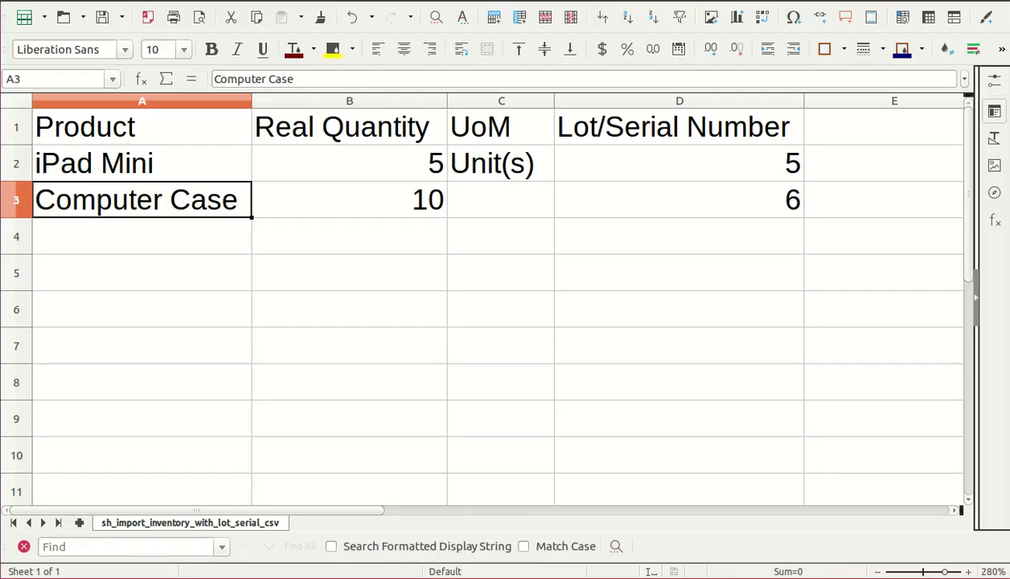
pyautogui.click(95, 163)
pyautogui.click(374, 172)
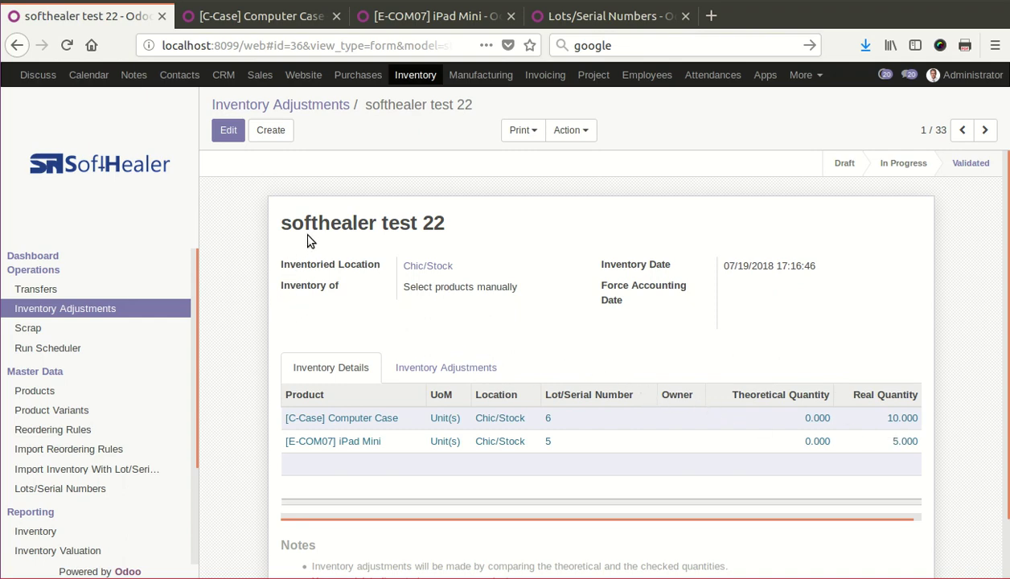
# Step: Reload the Computer Case product page after checking its CSV quantity of 10
pyautogui.click(270, 15)
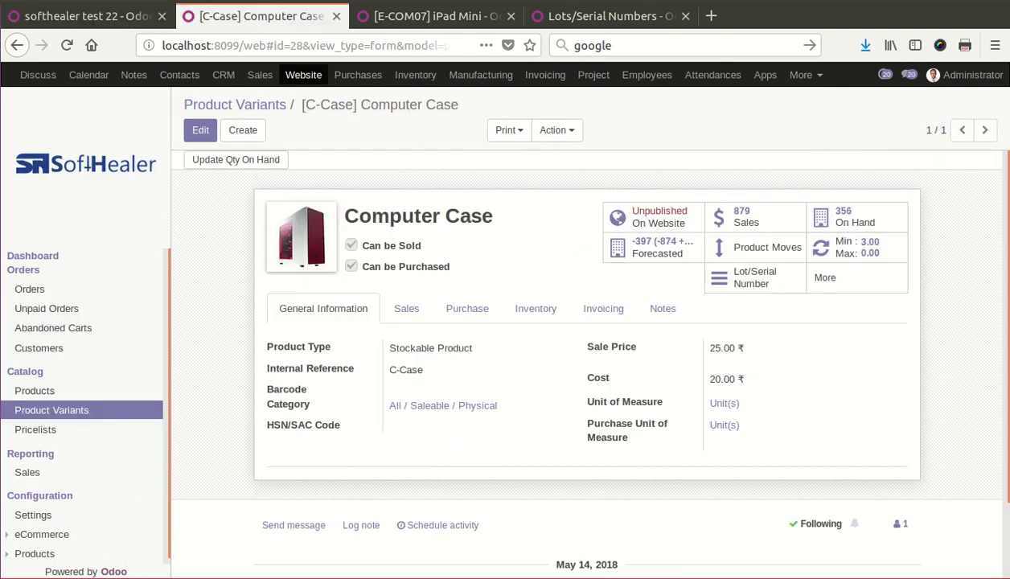
pyautogui.hotkey('alt', 'Tab')
pyautogui.click(300, 191)
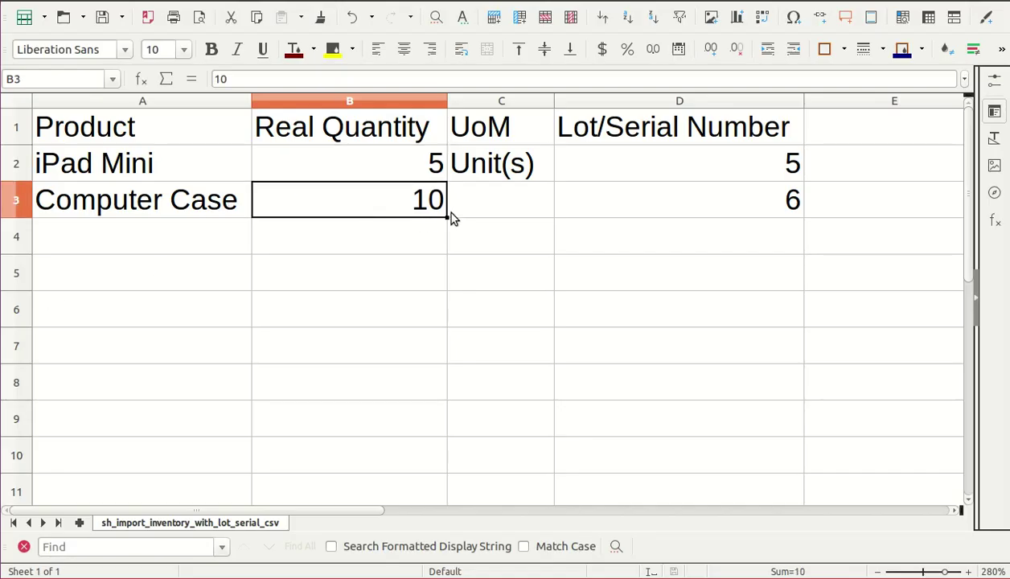
pyautogui.hotkey('alt', 'Tab')
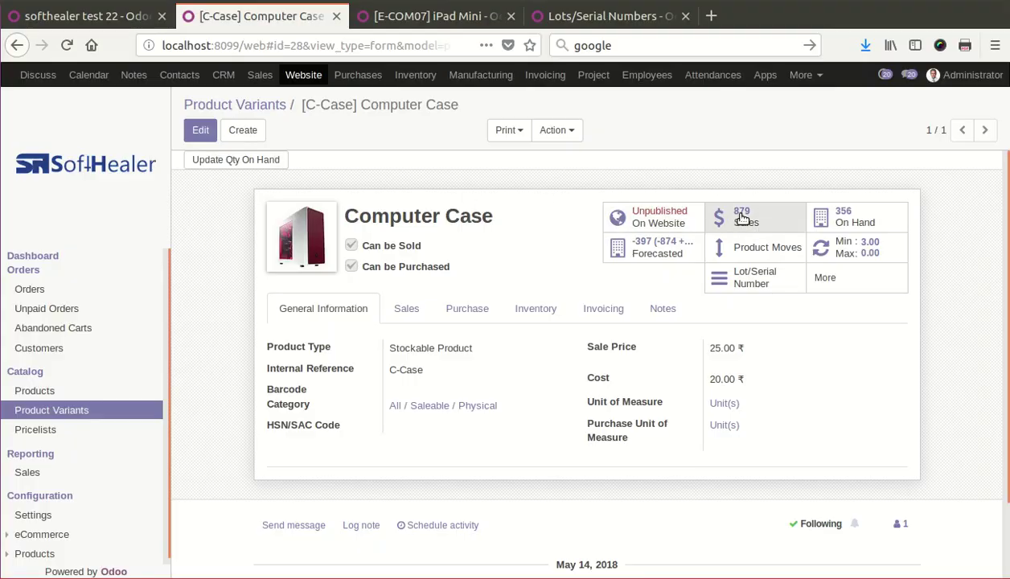
pyautogui.click(67, 45)
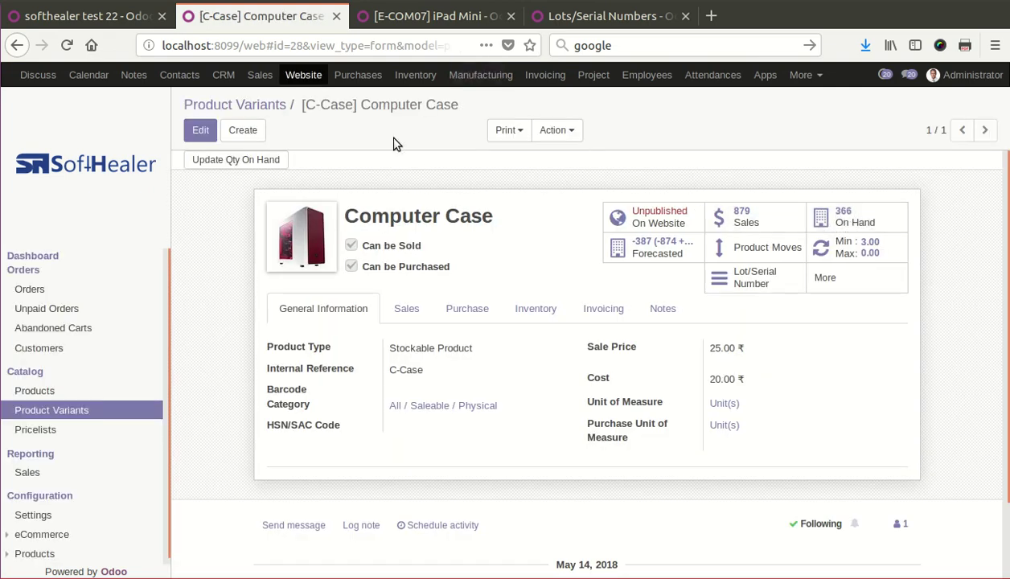
# Step: Reload the iPad Mini product page so On Hand shows 545
pyautogui.click(429, 17)
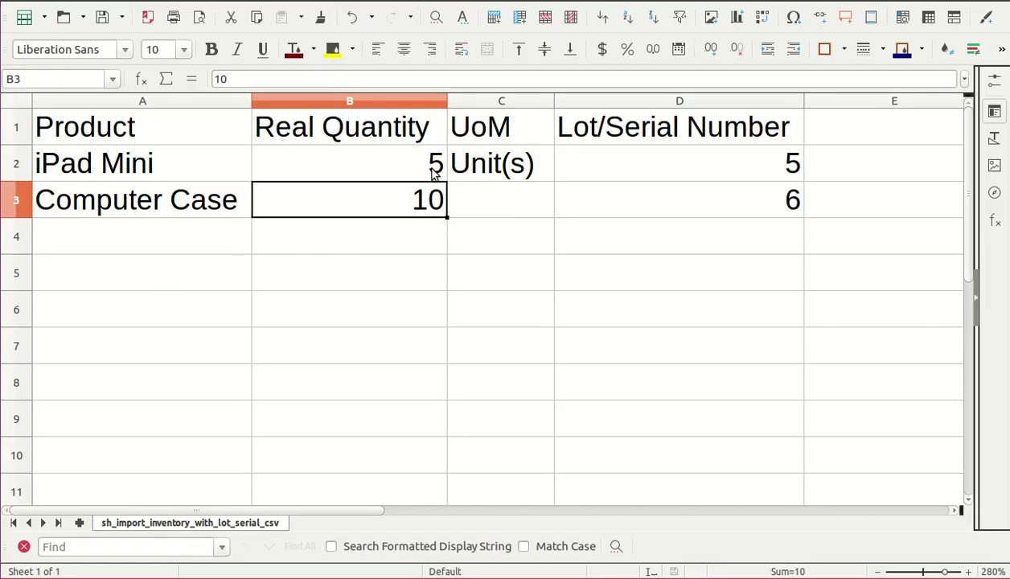
pyautogui.click(433, 174)
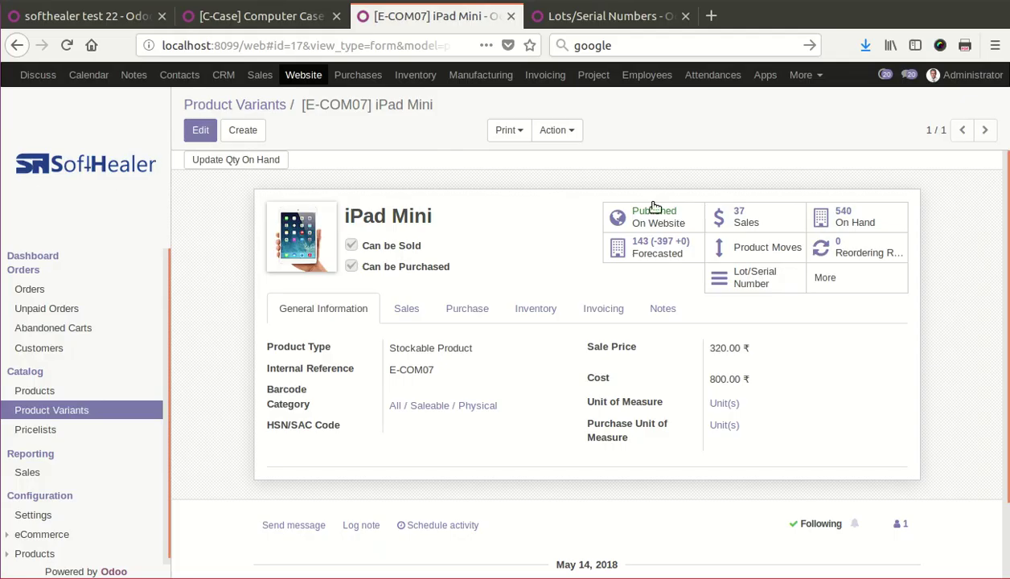
pyautogui.click(67, 45)
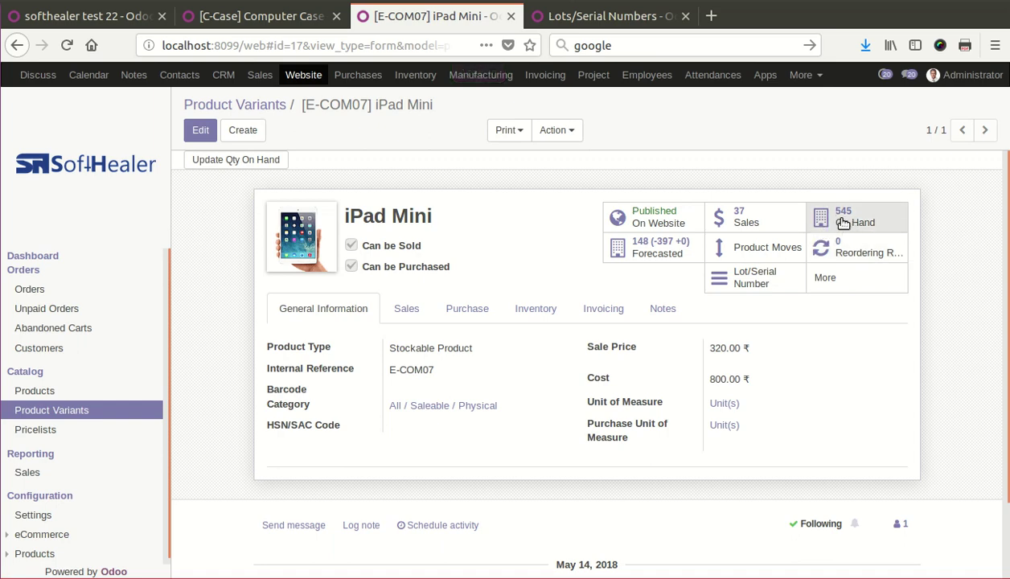
# Step: Compare the lots list with CSV lots 5 and 6, then reload the lots list
pyautogui.click(612, 16)
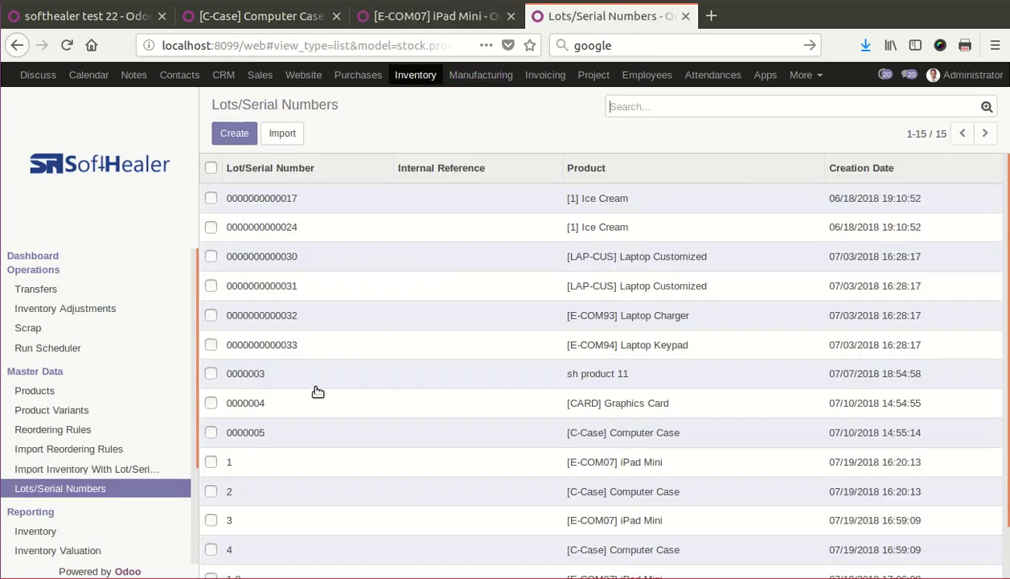
pyautogui.scroll(-1, 317, 392)
pyautogui.hotkey('alt', 'Tab')
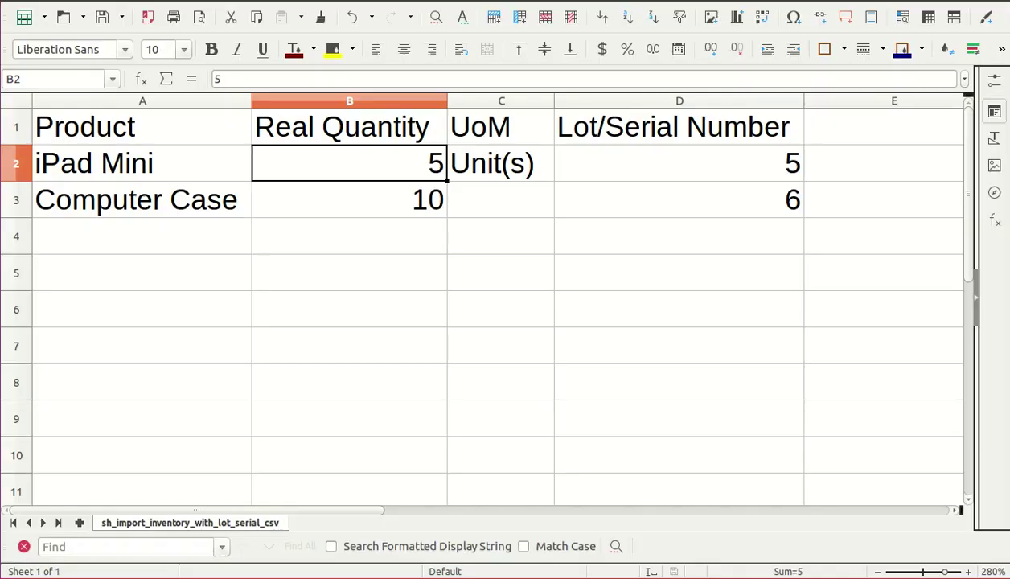
pyautogui.click(649, 175)
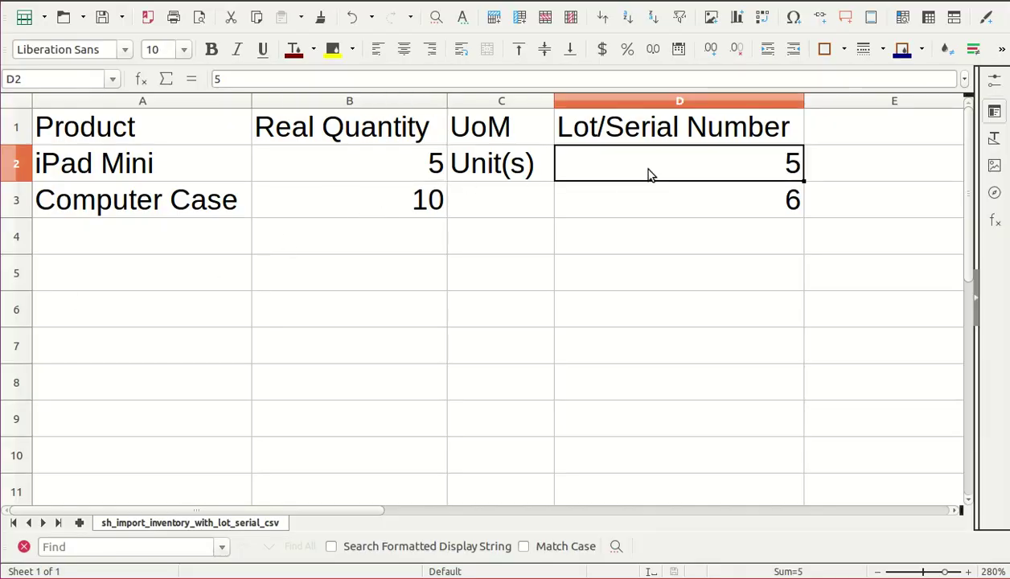
pyautogui.hotkey('shift', 'Down')
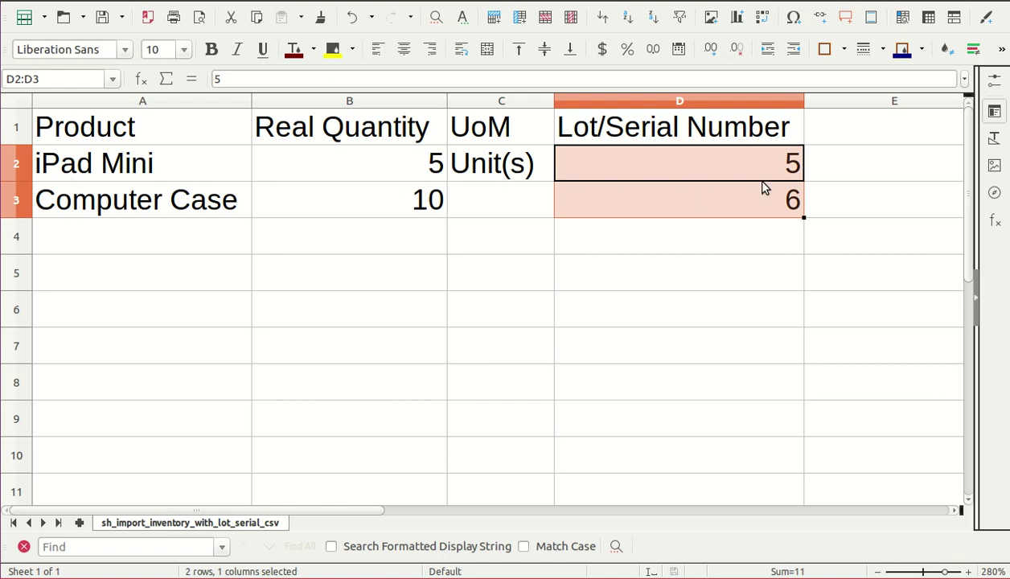
pyautogui.hotkey('alt', 'Tab')
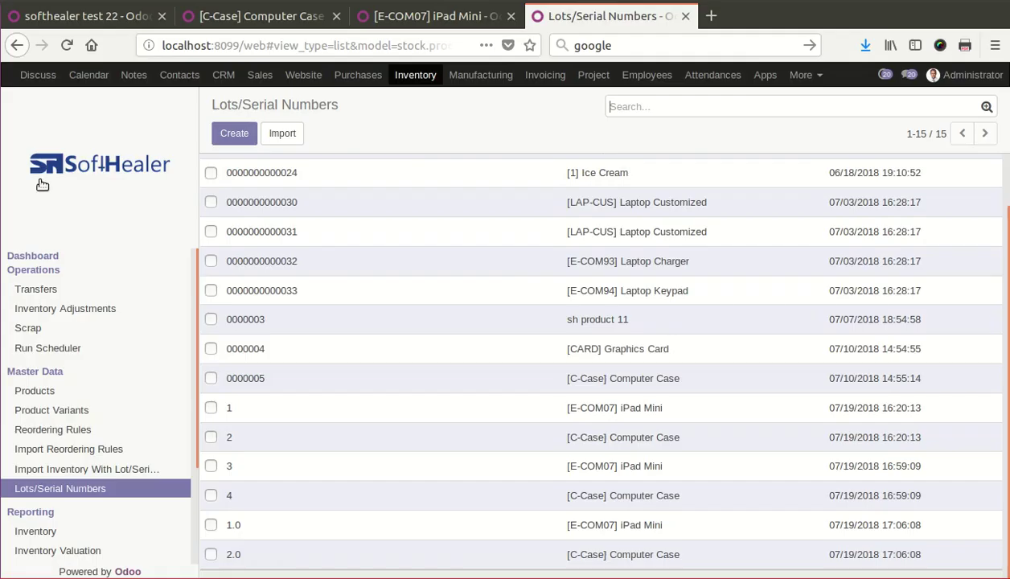
pyautogui.click(67, 45)
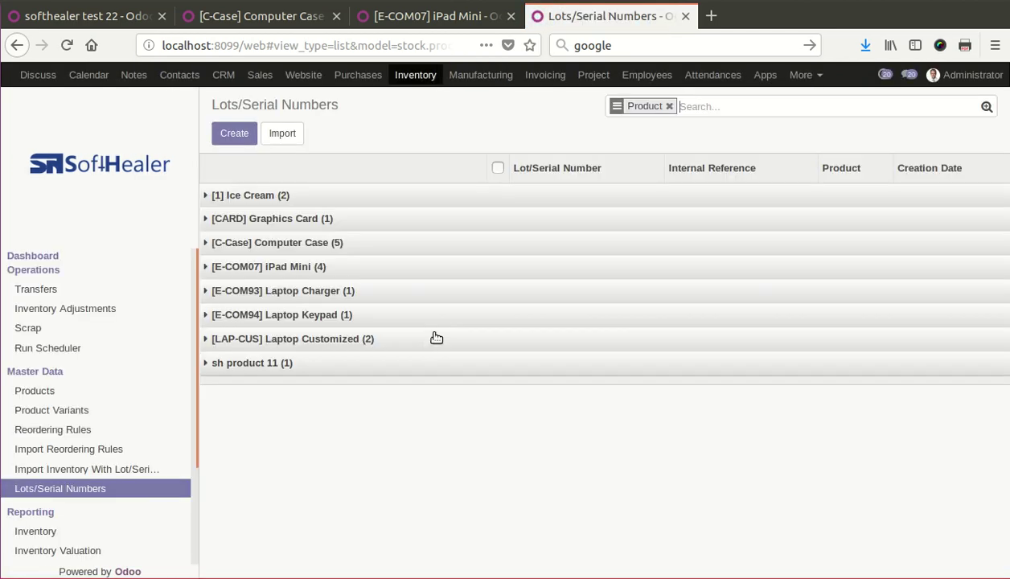
# Step: Remove the Product grouping and find lot 5 (iPad Mini) and lot 6 (Computer Case)
pyautogui.click(668, 106)
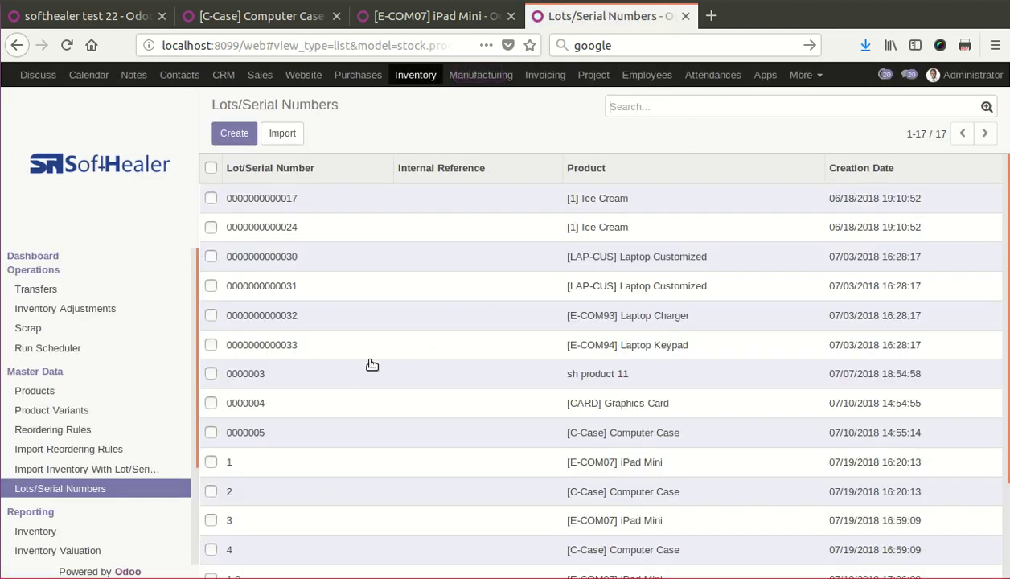
pyautogui.scroll(-3, 354, 374)
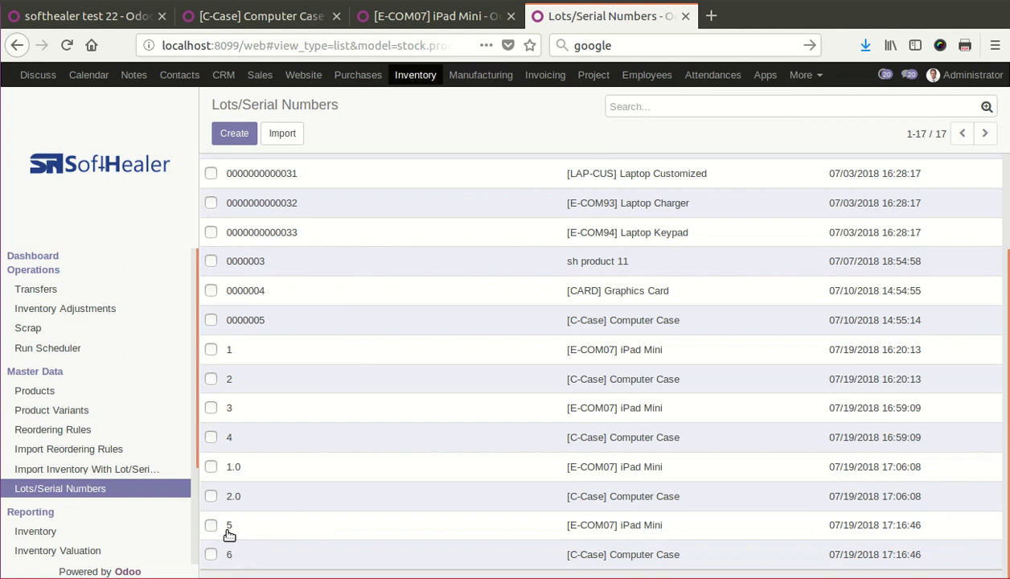
pyautogui.hotkey('alt', 'Tab')
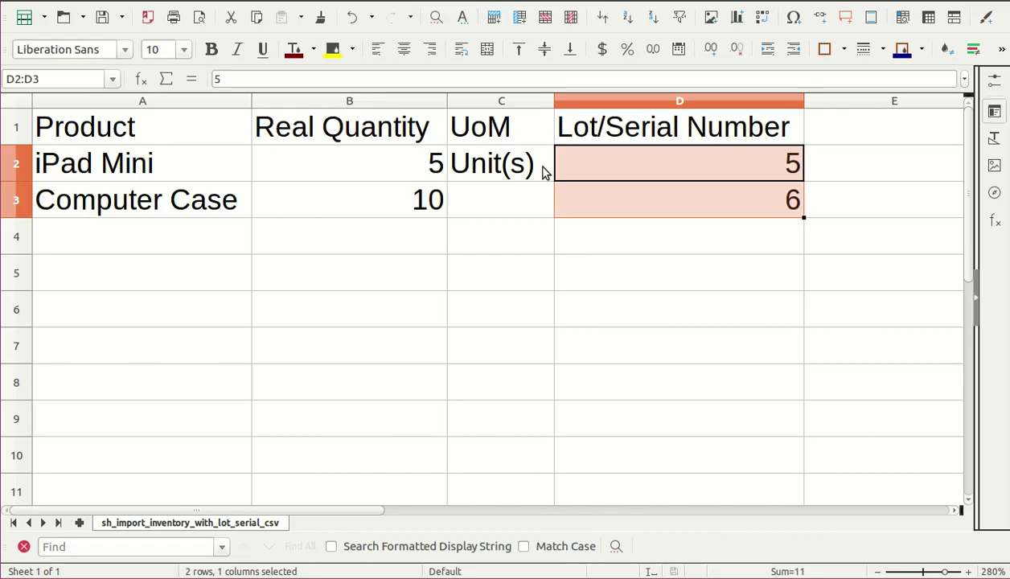
pyautogui.click(708, 199)
pyautogui.click(741, 169)
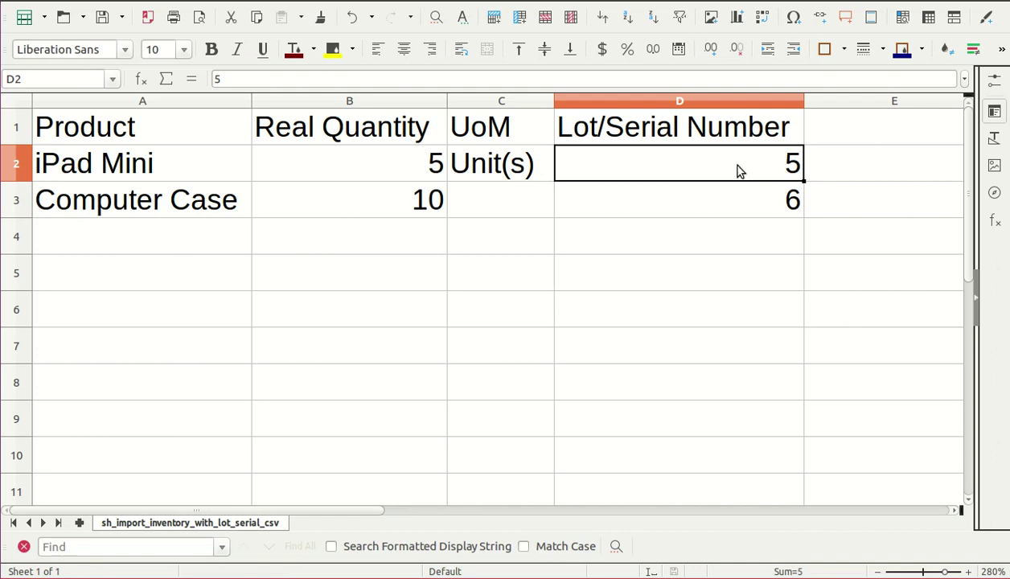
pyautogui.moveTo(739, 170); pyautogui.dragTo(228, 183)
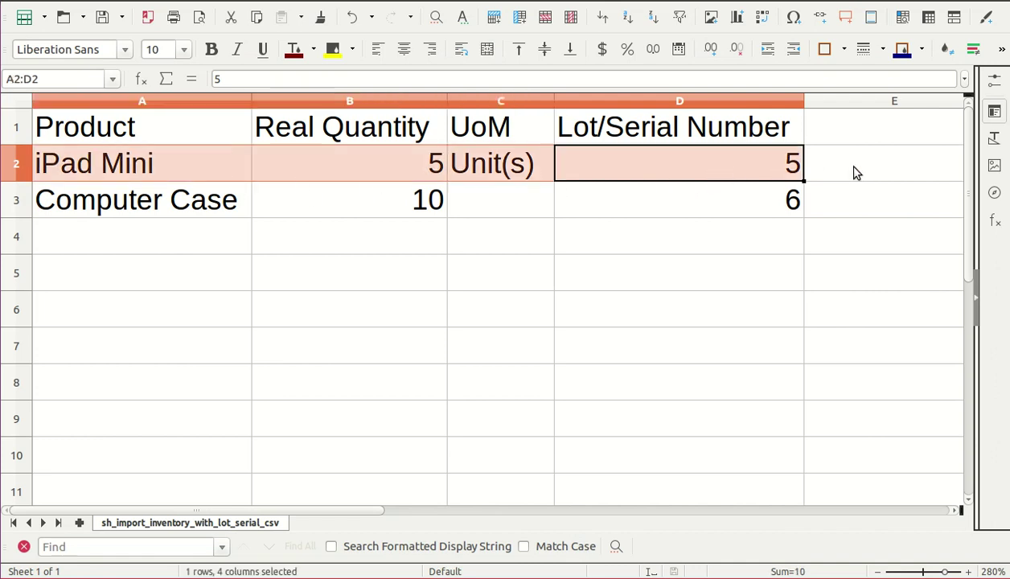
pyautogui.hotkey('alt', 'Tab')
pyautogui.click(784, 205)
pyautogui.hotkey('shift', 'Left')
pyautogui.hotkey('shift', 'Left')
pyautogui.hotkey('shift', 'Left')
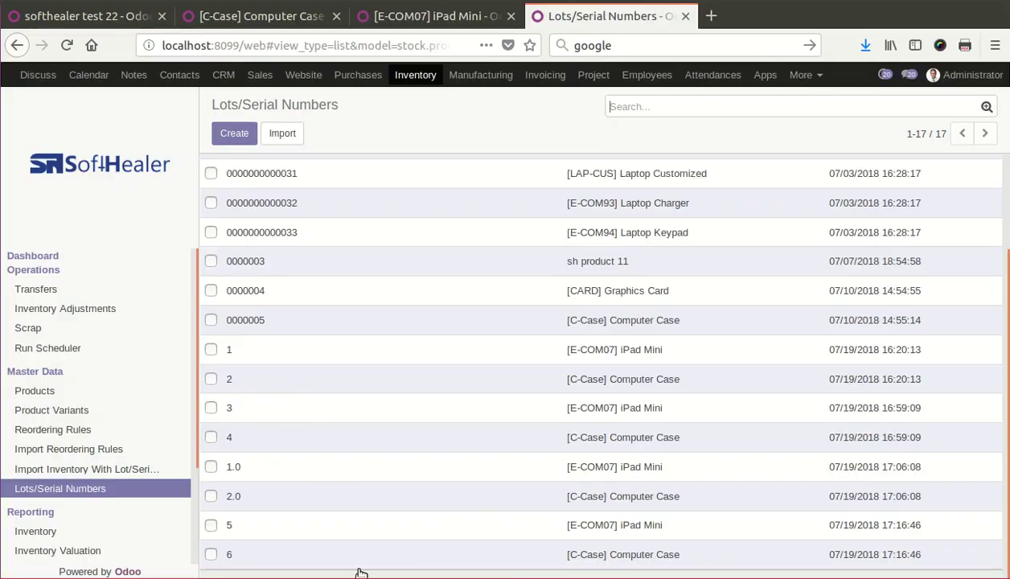
# Step: Go back to the softhealer test 22 adjustment listing lot 6 at 10 and lot 5 at 5
pyautogui.click(114, 22)
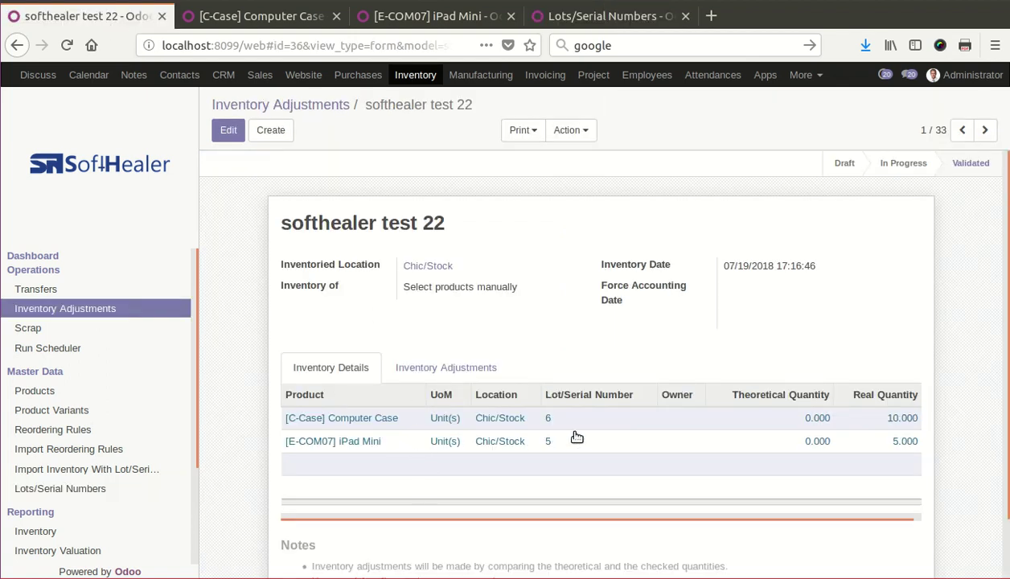